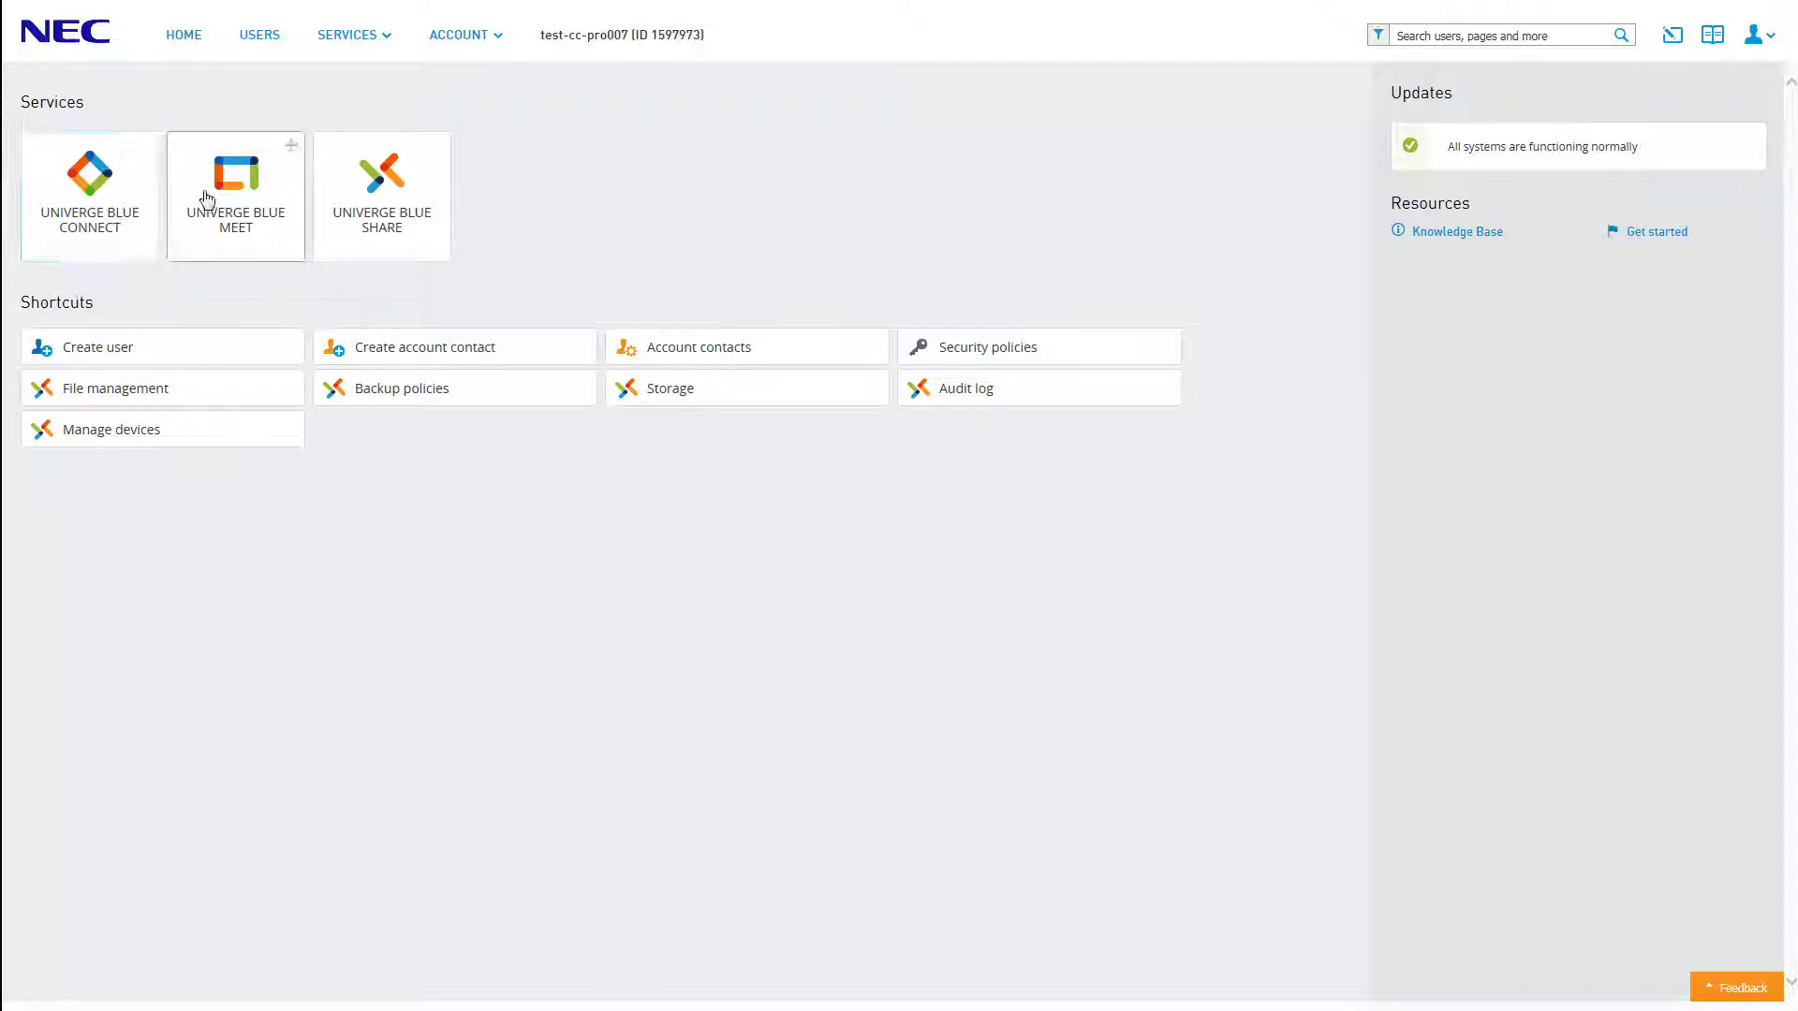
Step: Go to UNIVERGE BLUE CONNECT's Resources & Utilities and start creating a new resource
left_click(365, 38)
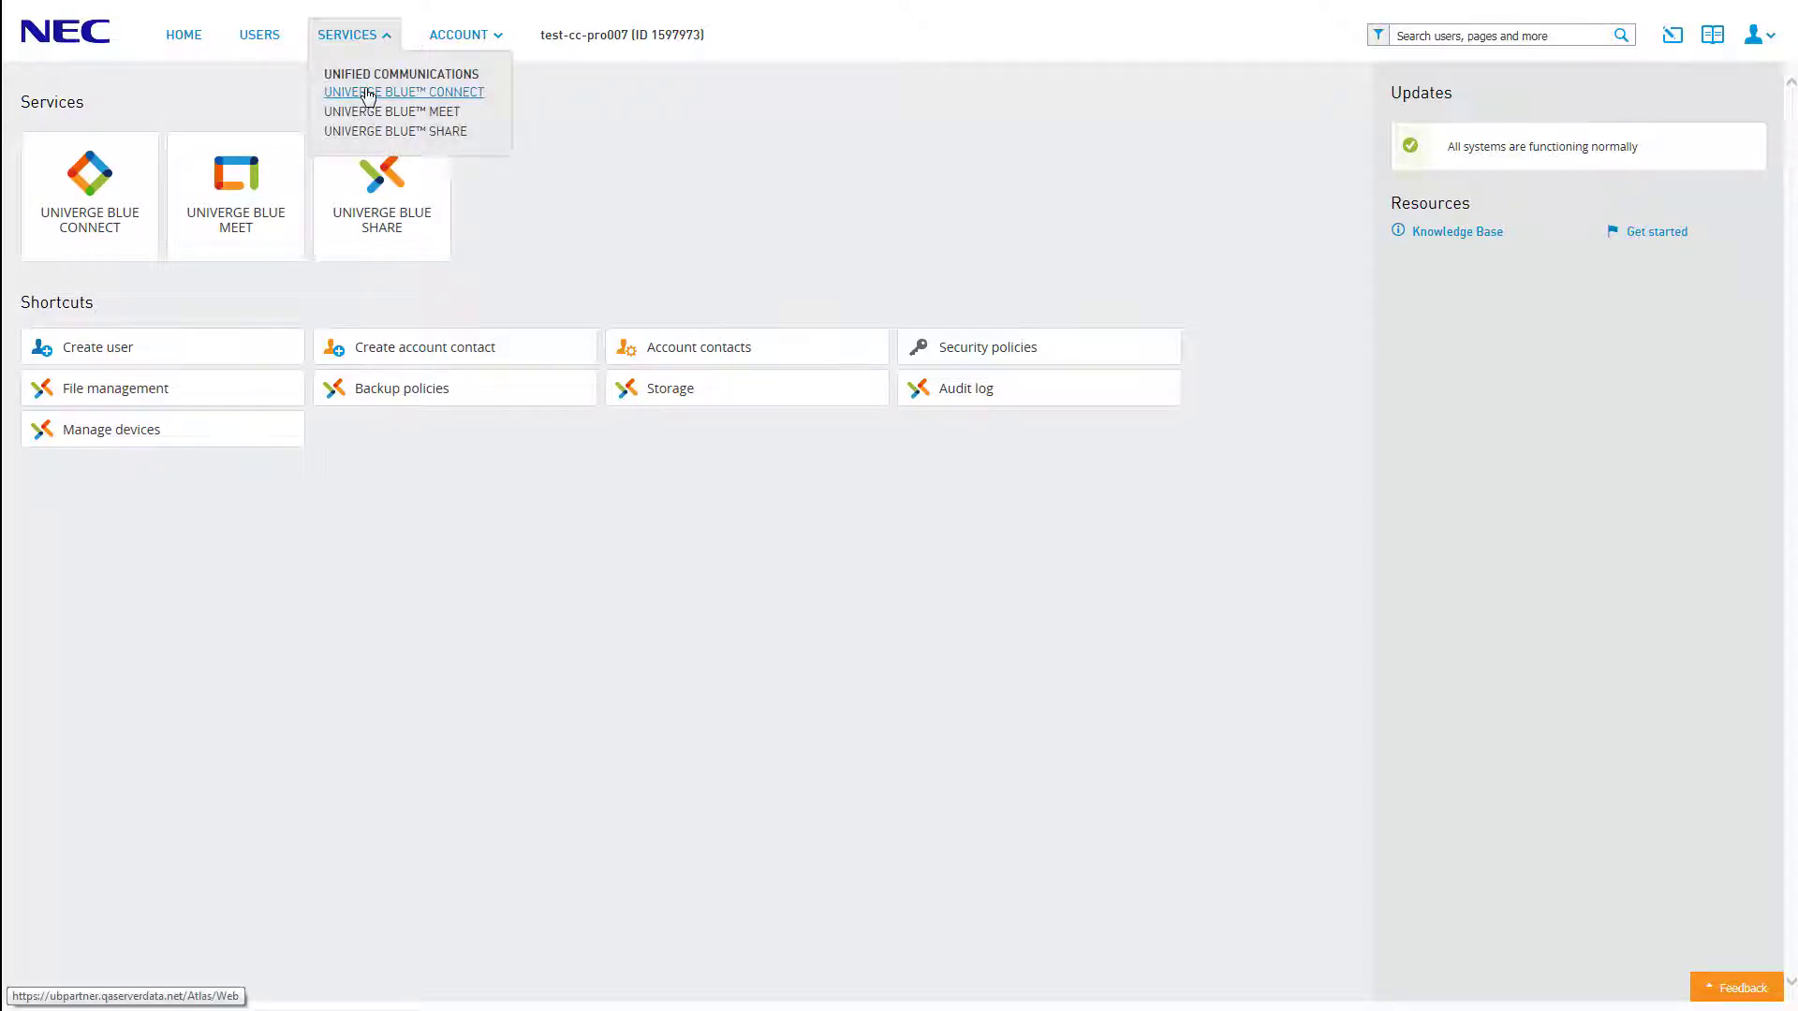
left_click(367, 95)
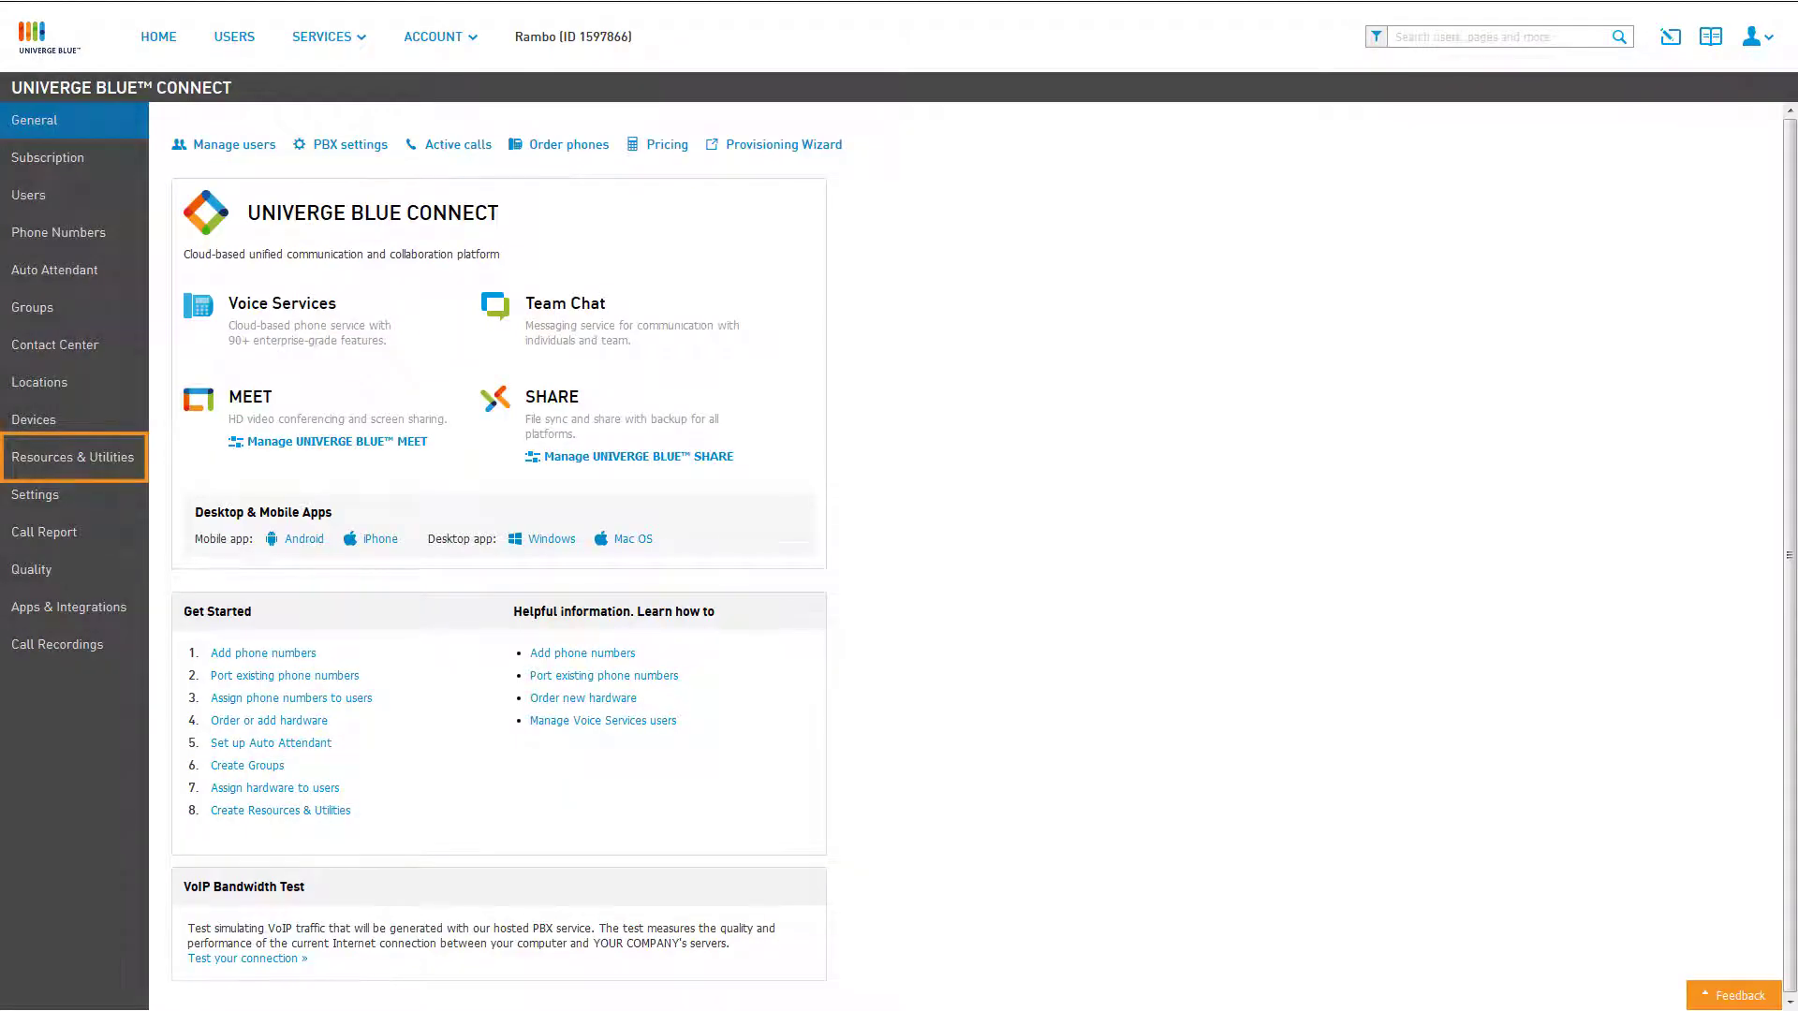
left_click(73, 457)
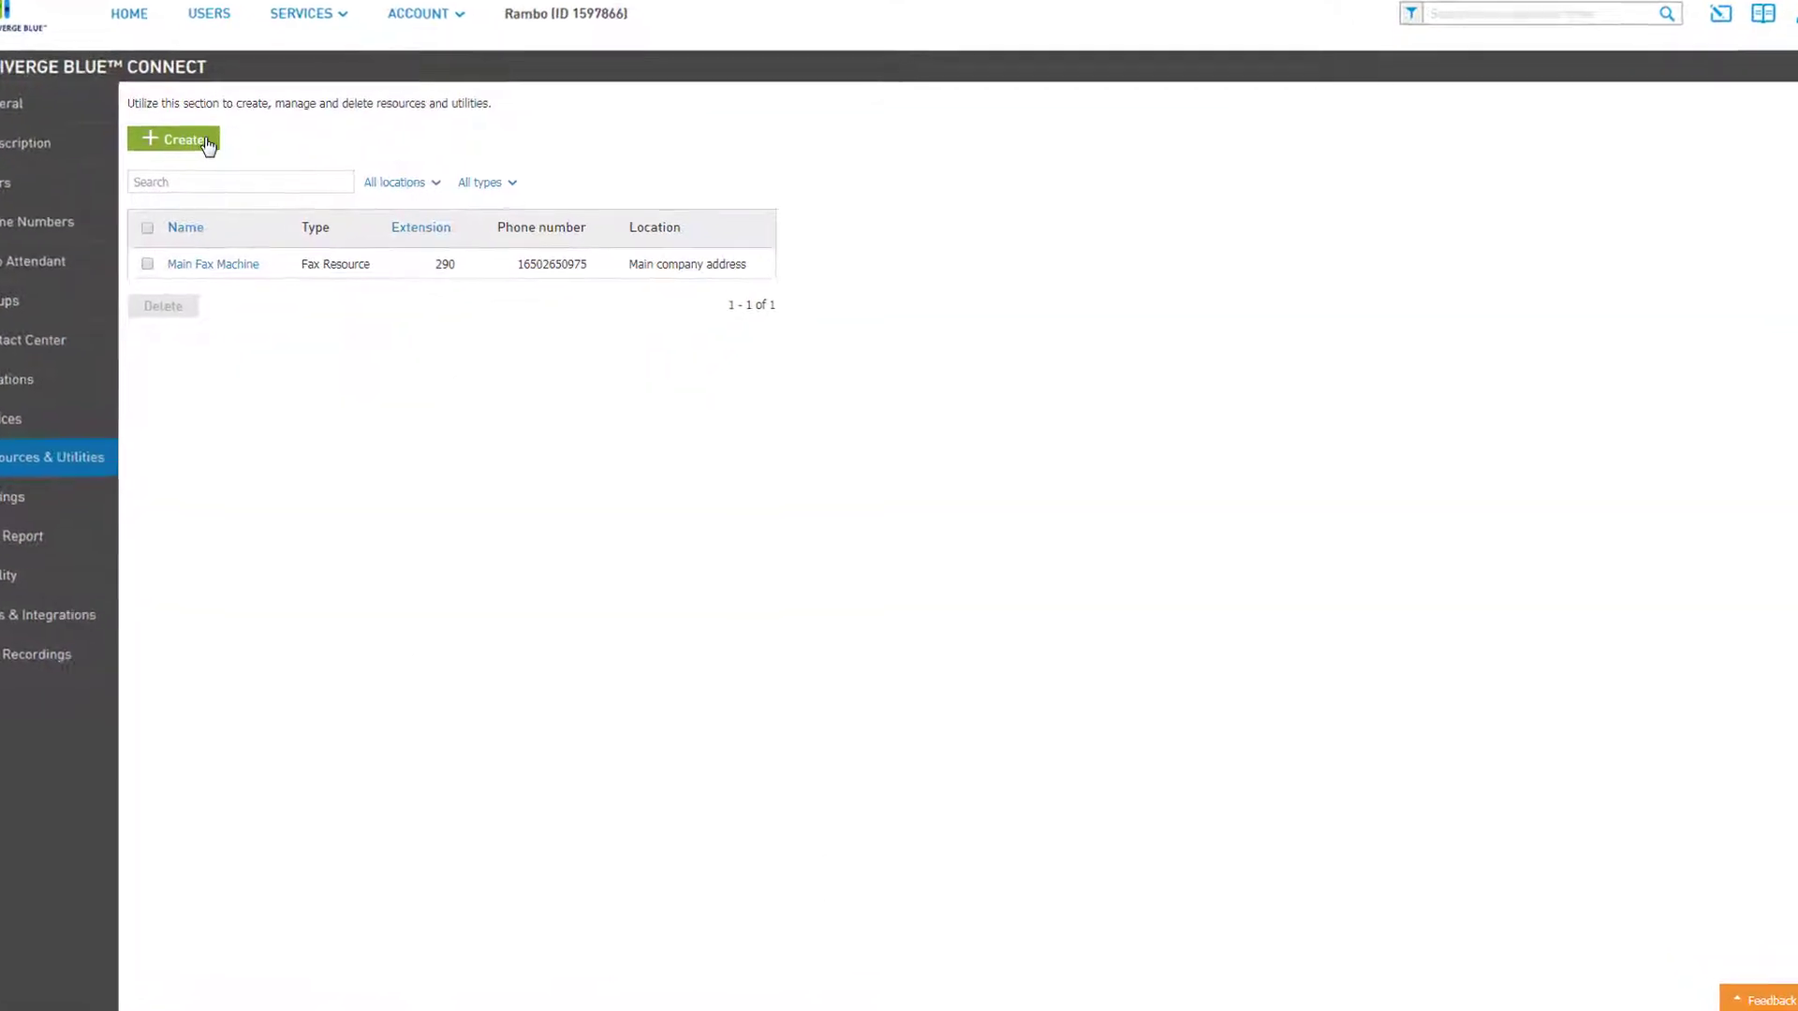
left_click(207, 145)
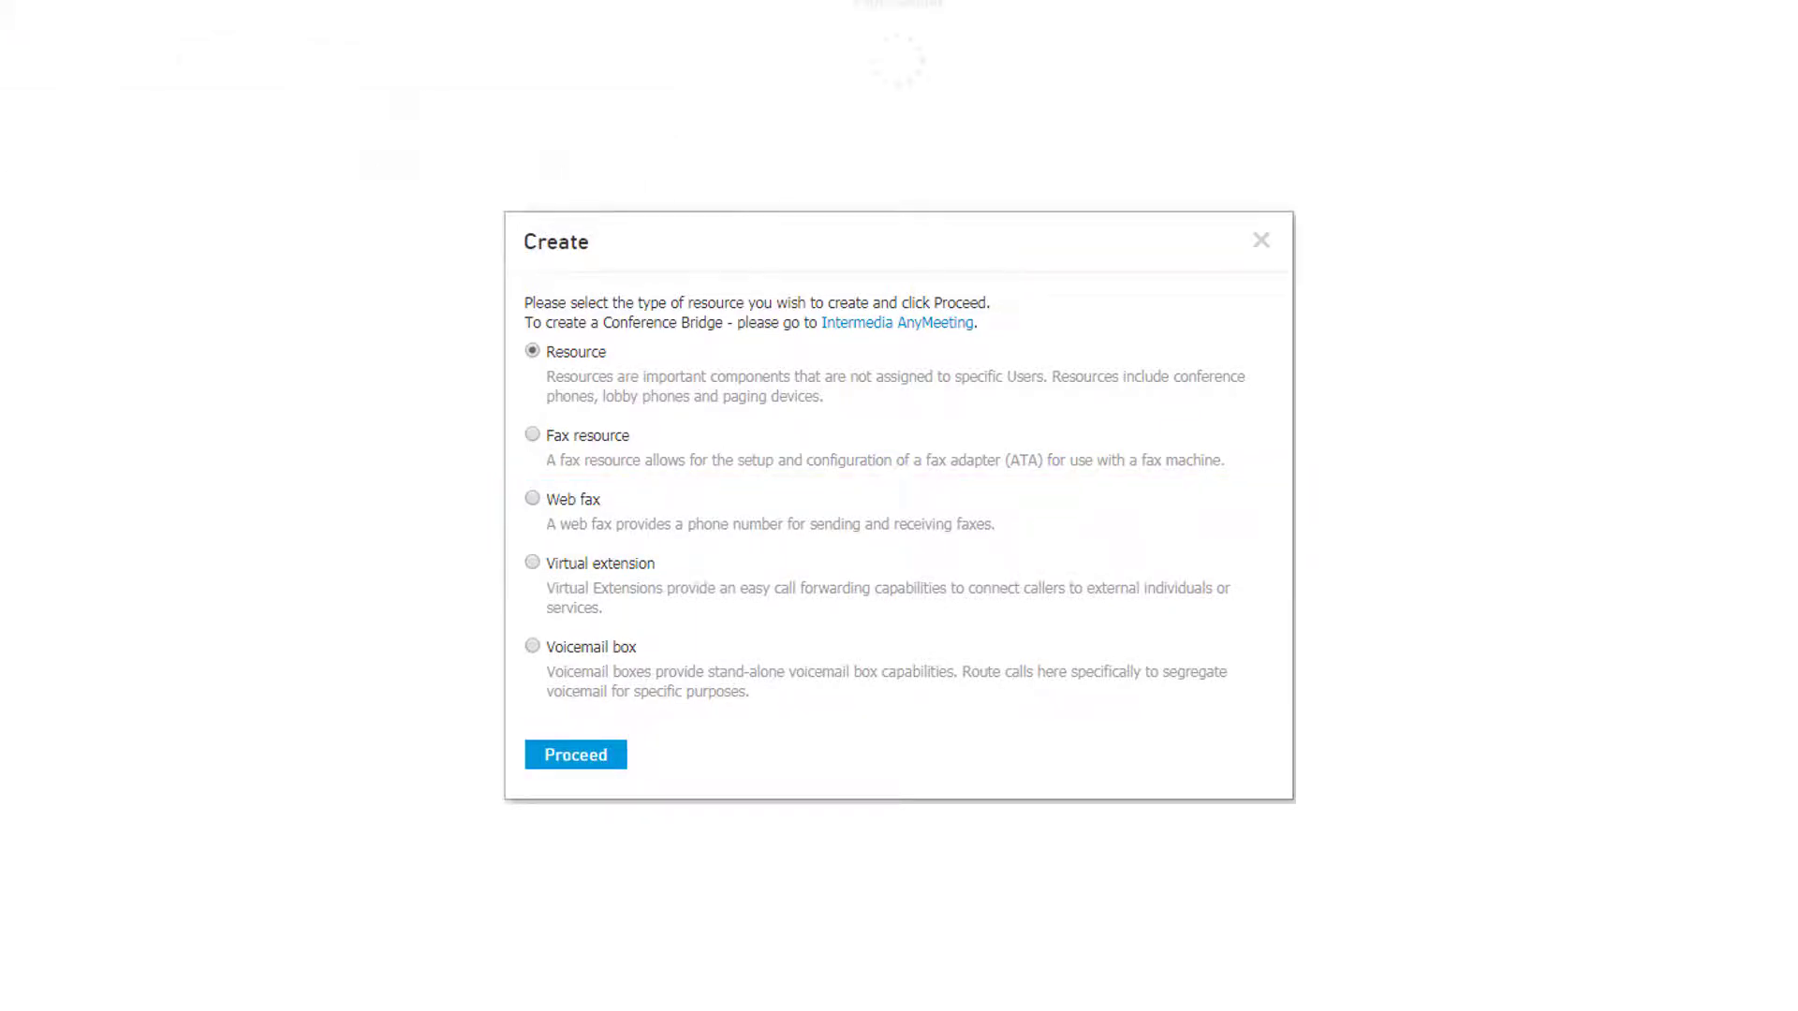
type("AP Fax")
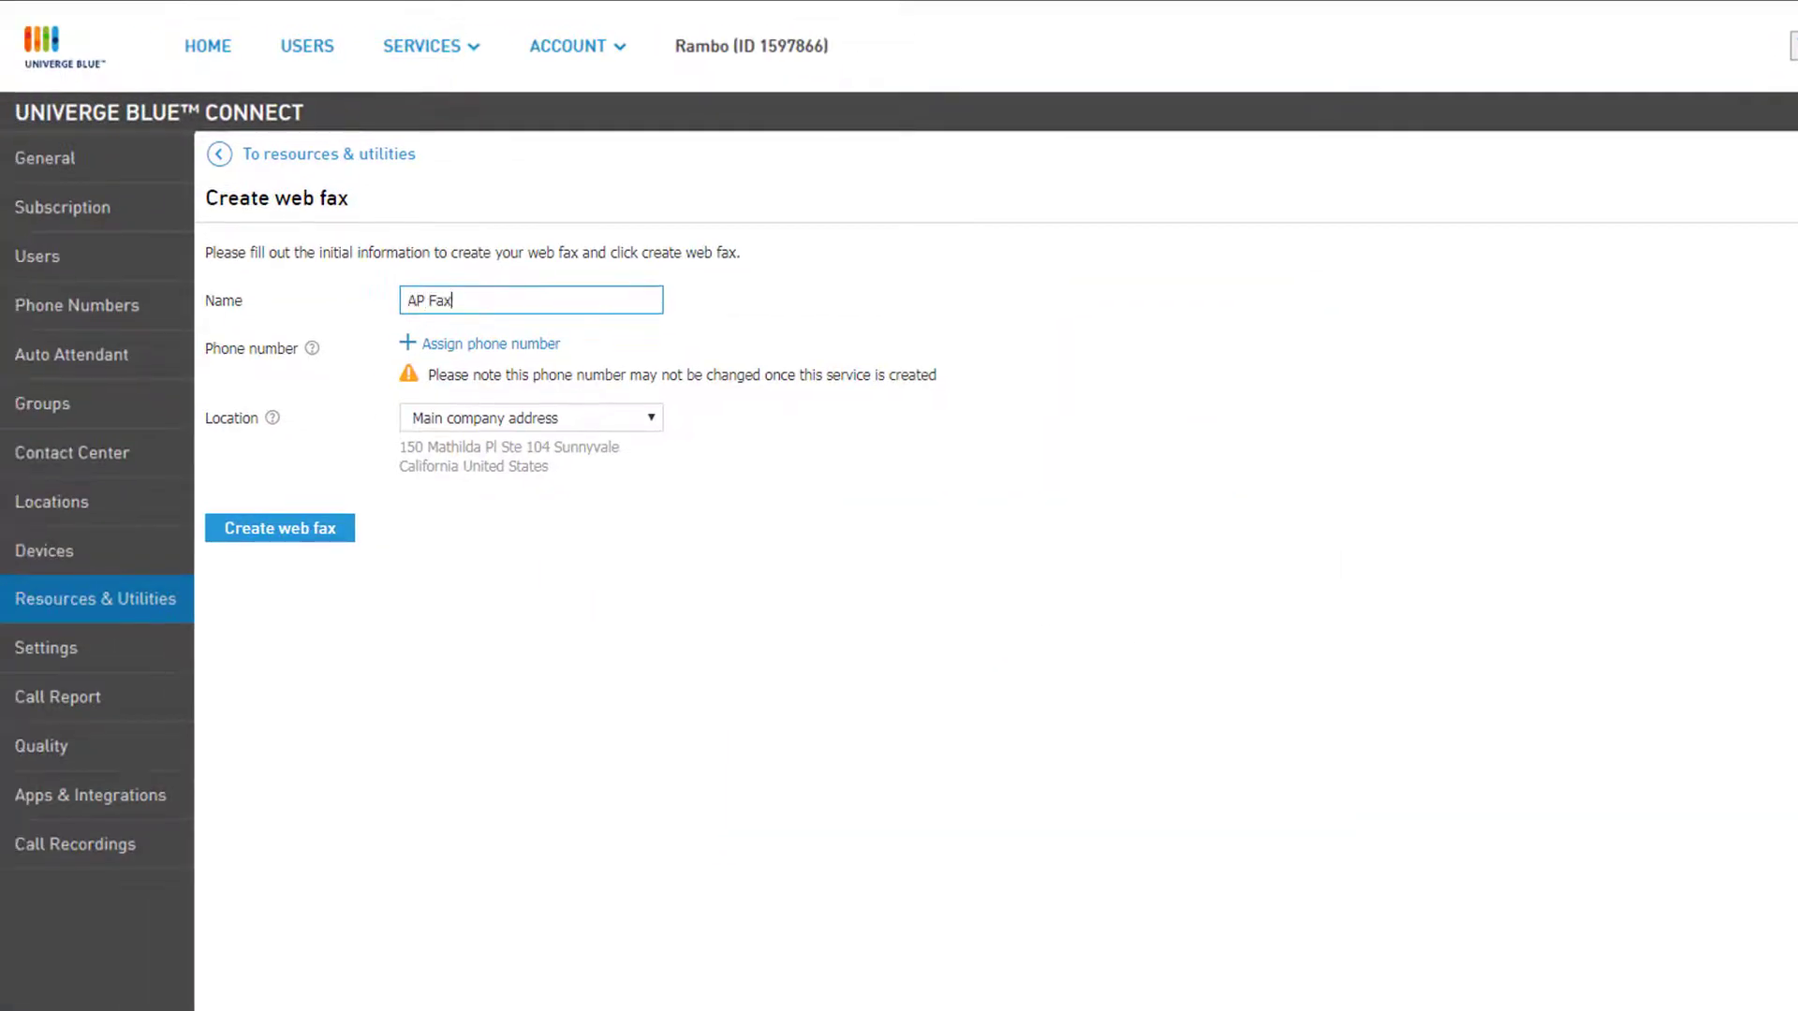
key("Tab")
left_click(554, 346)
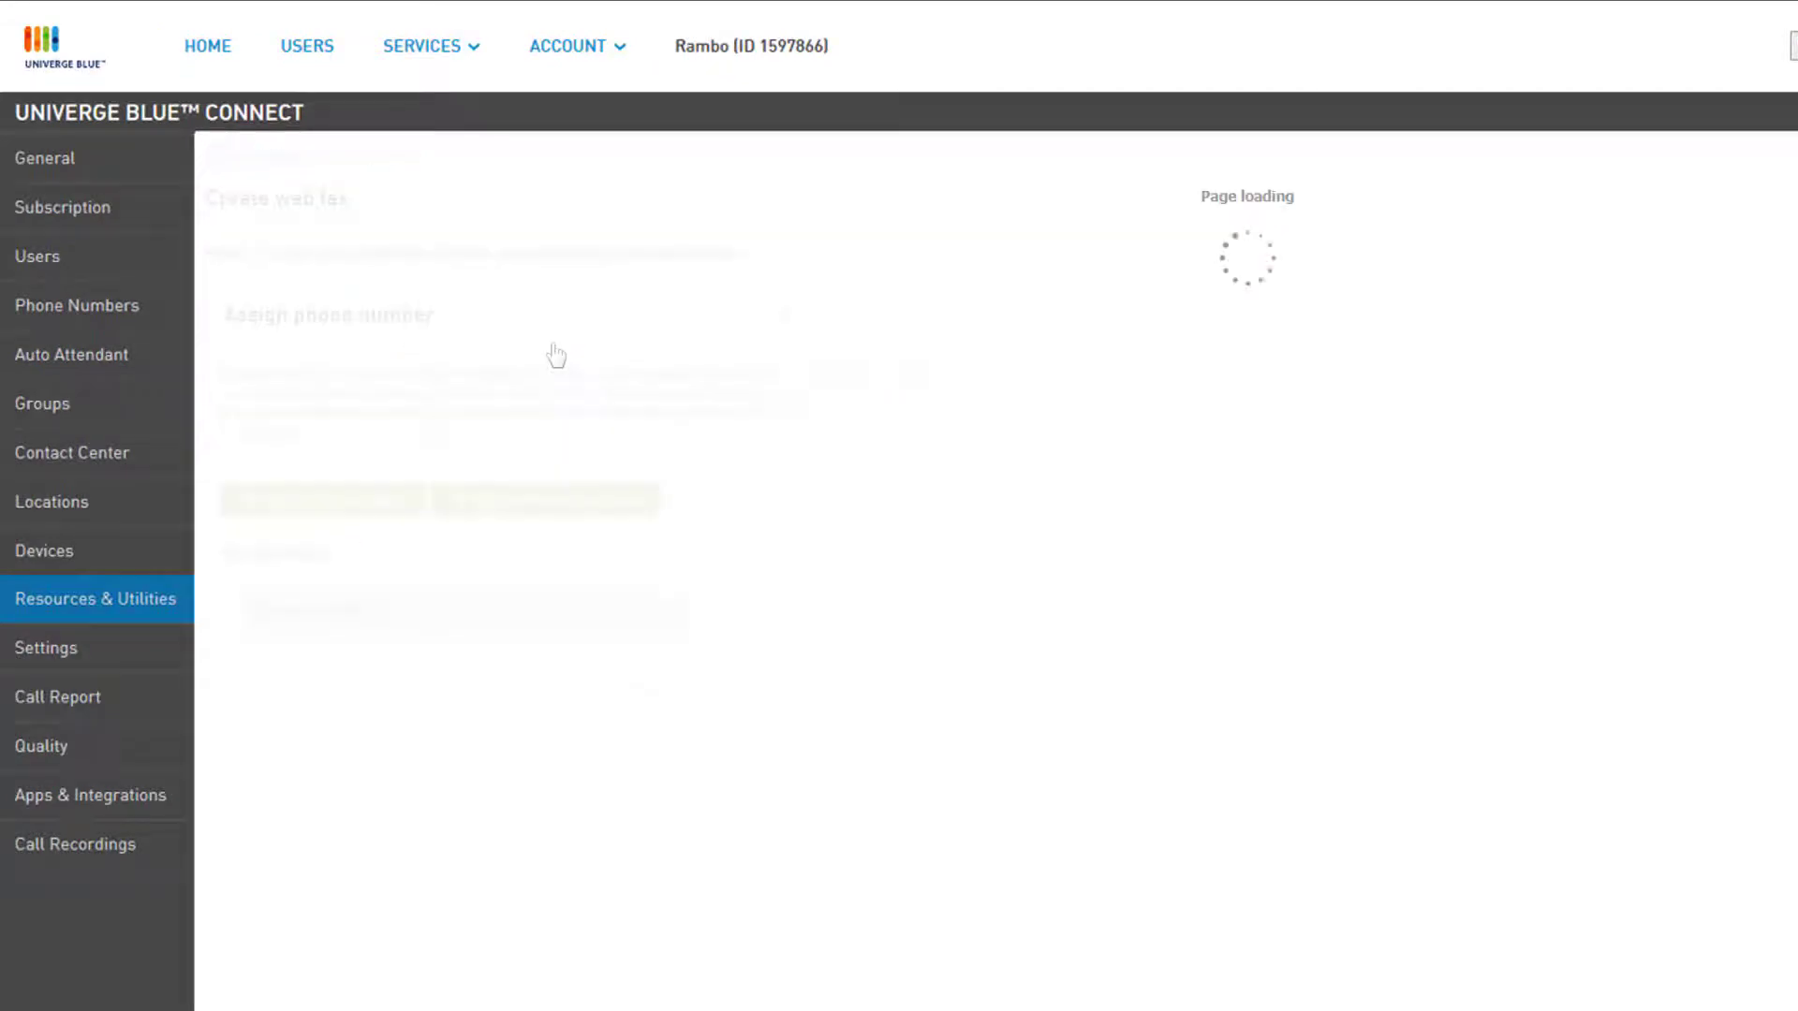
left_click(238, 657)
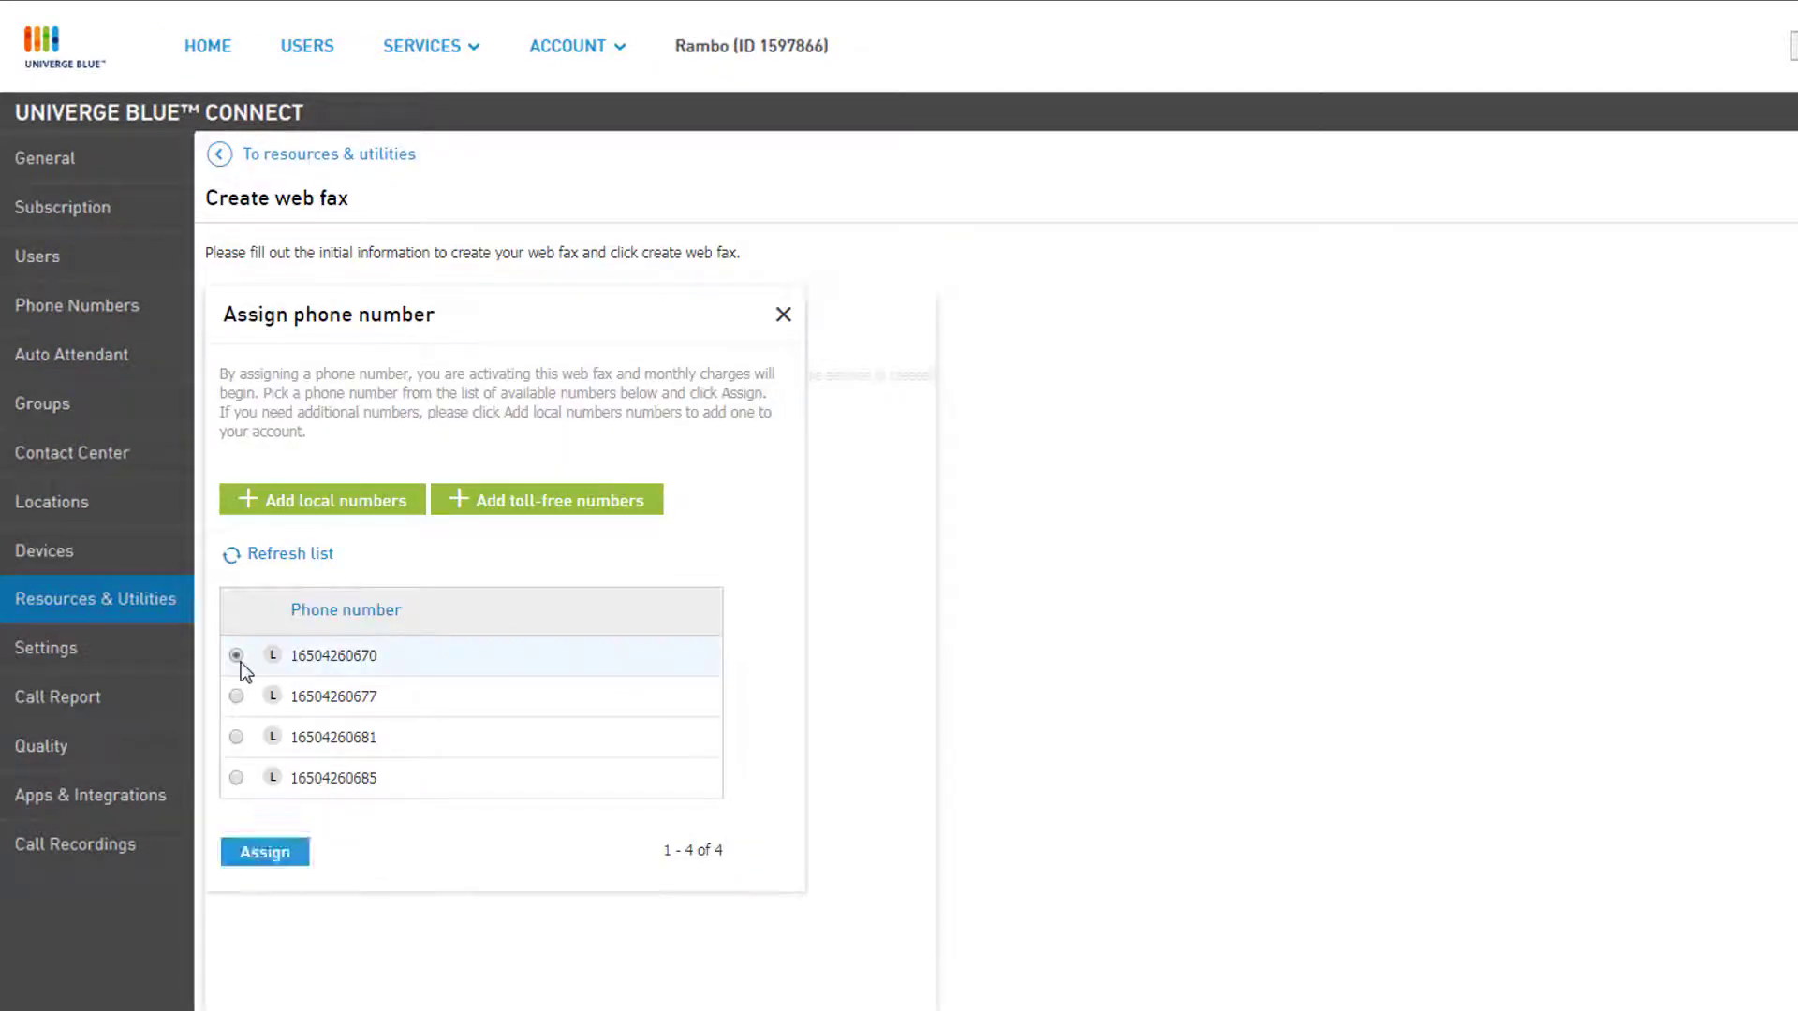
left_click(267, 853)
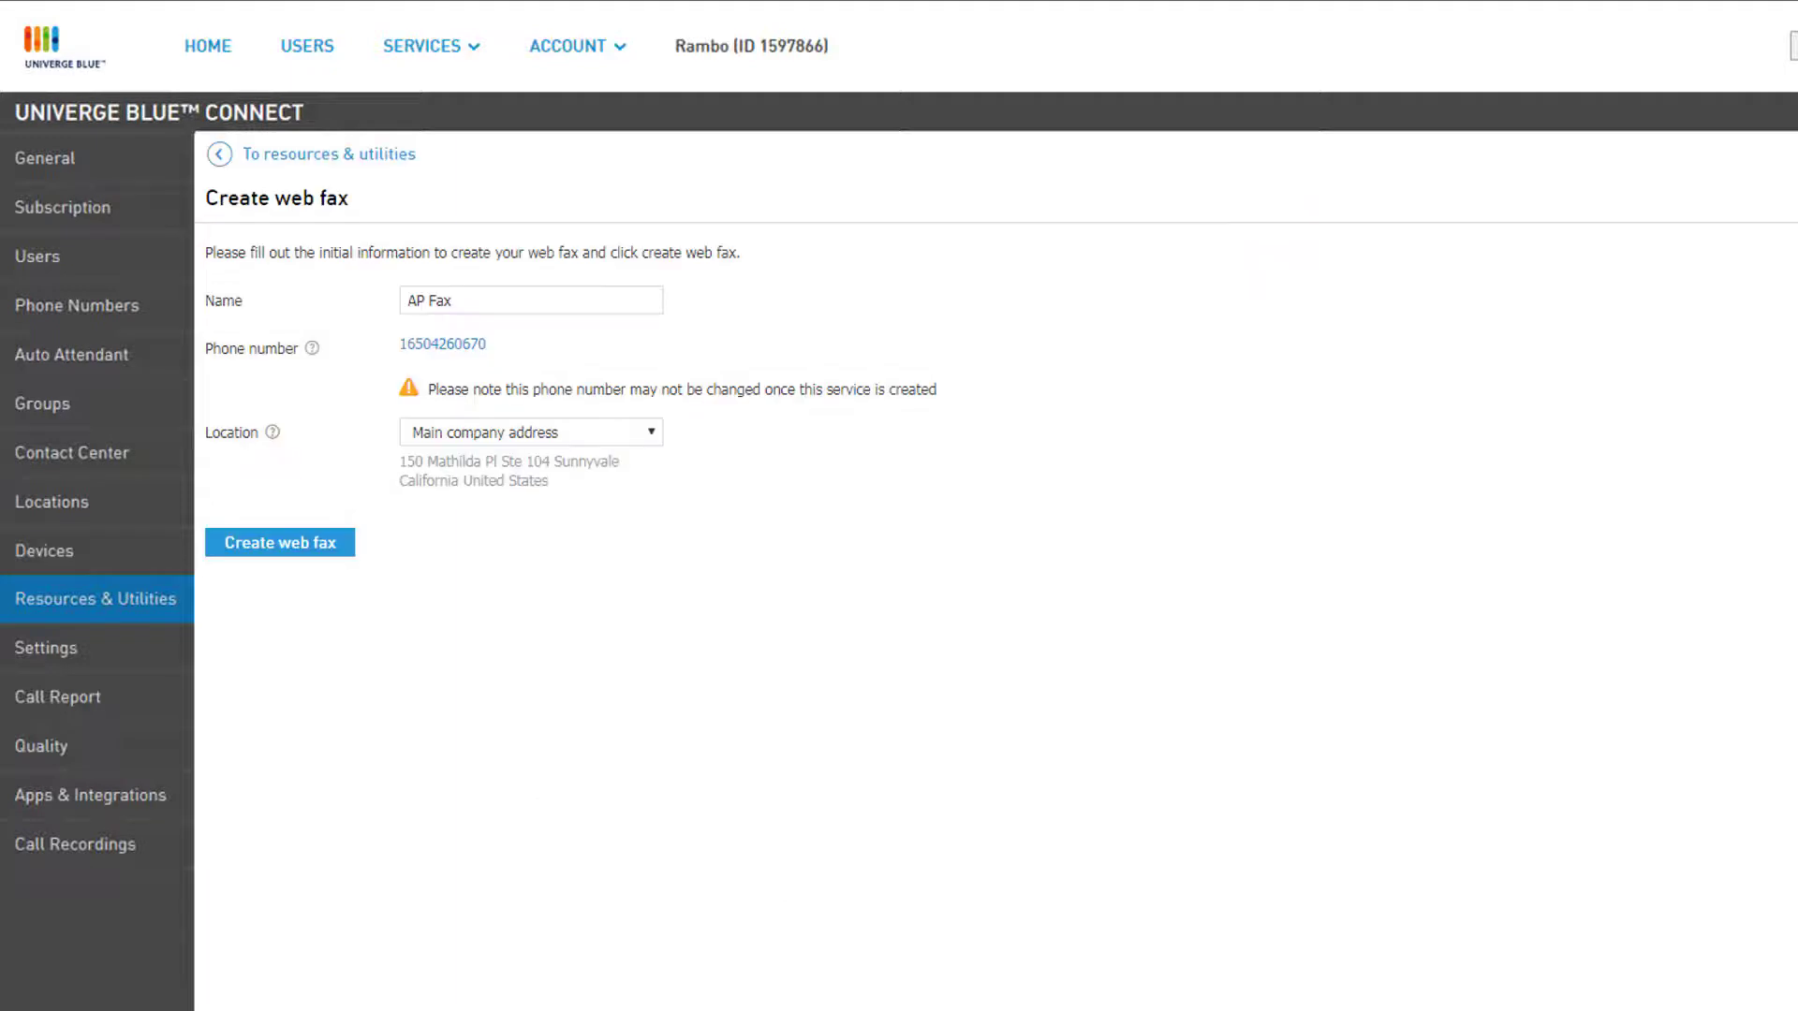
left_click(650, 436)
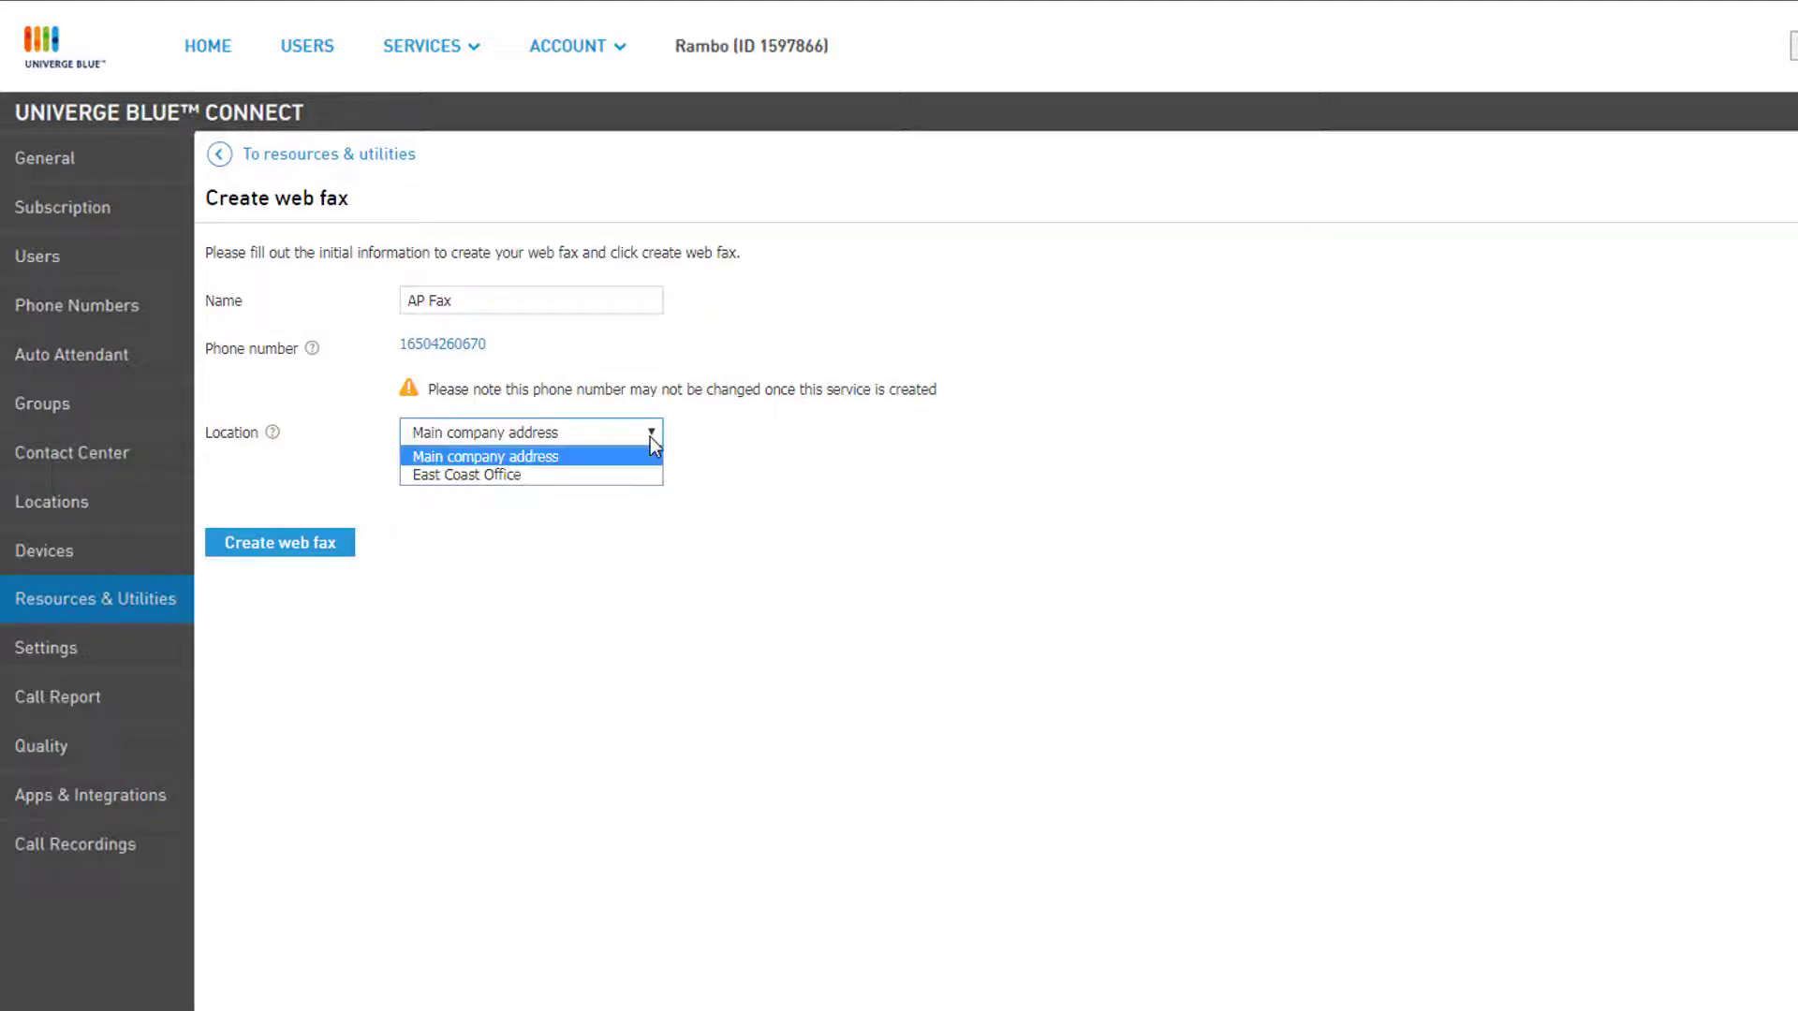
left_click(610, 476)
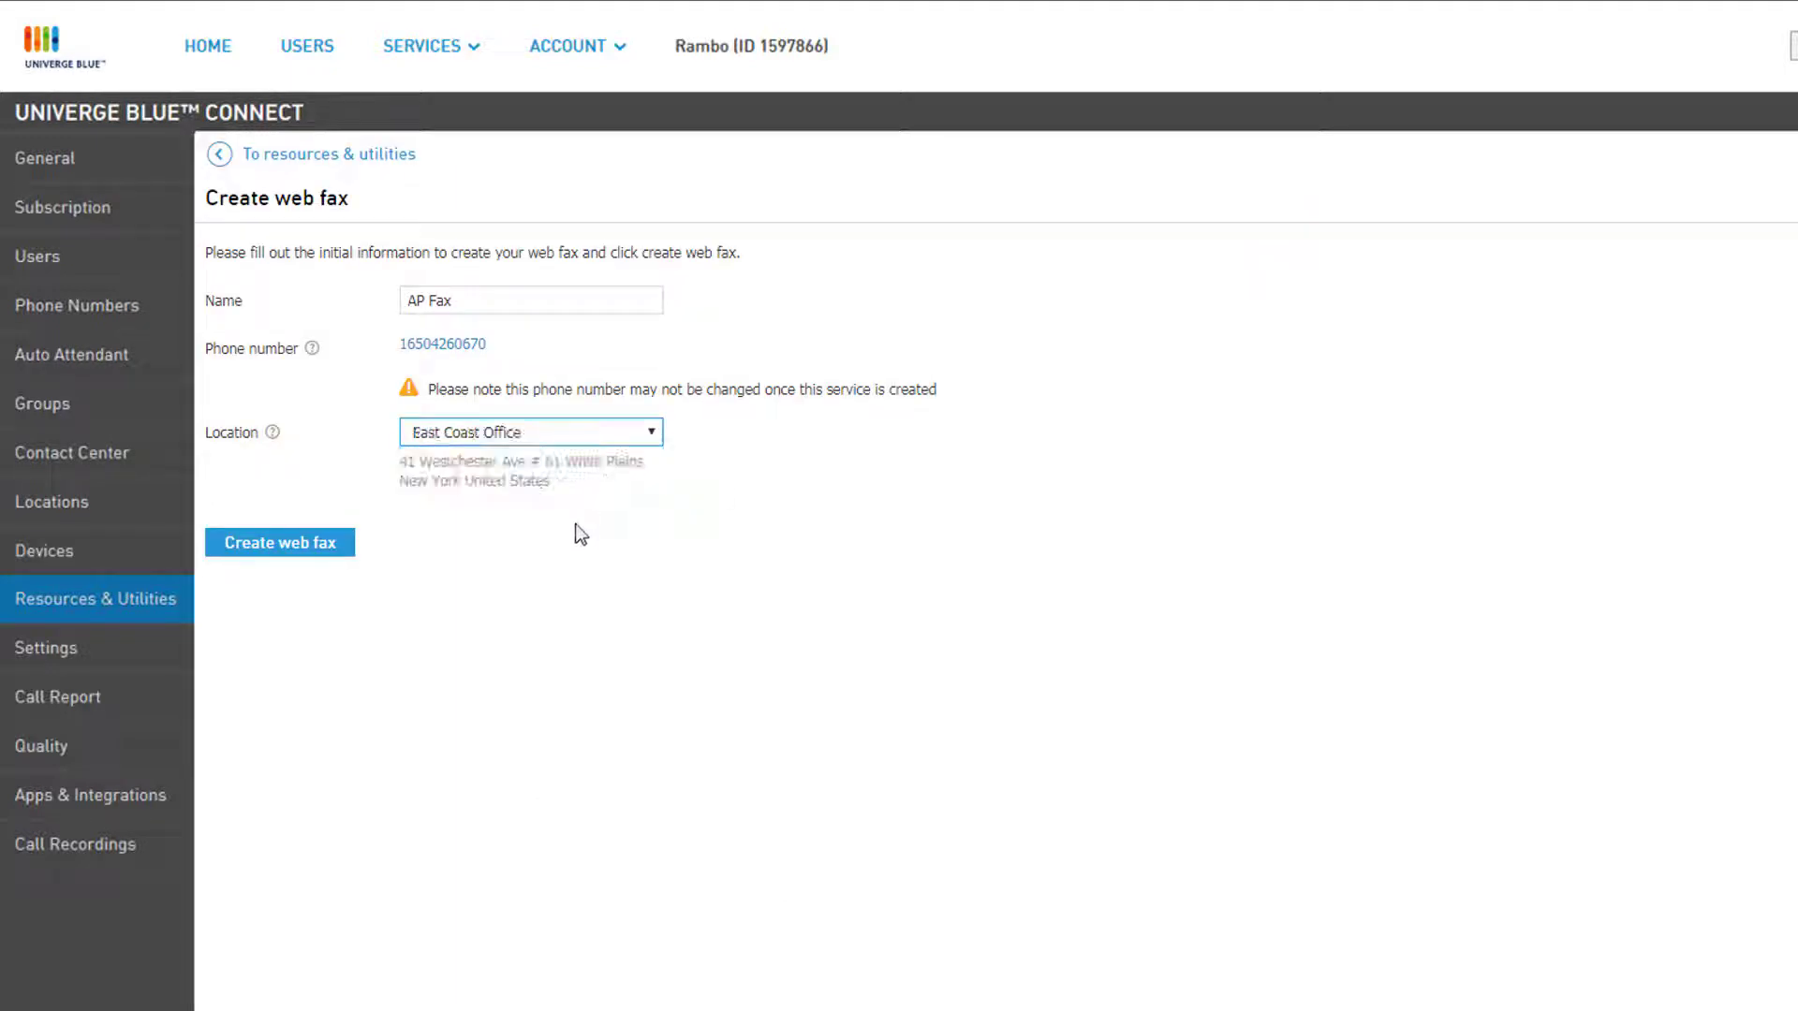
left_click(350, 559)
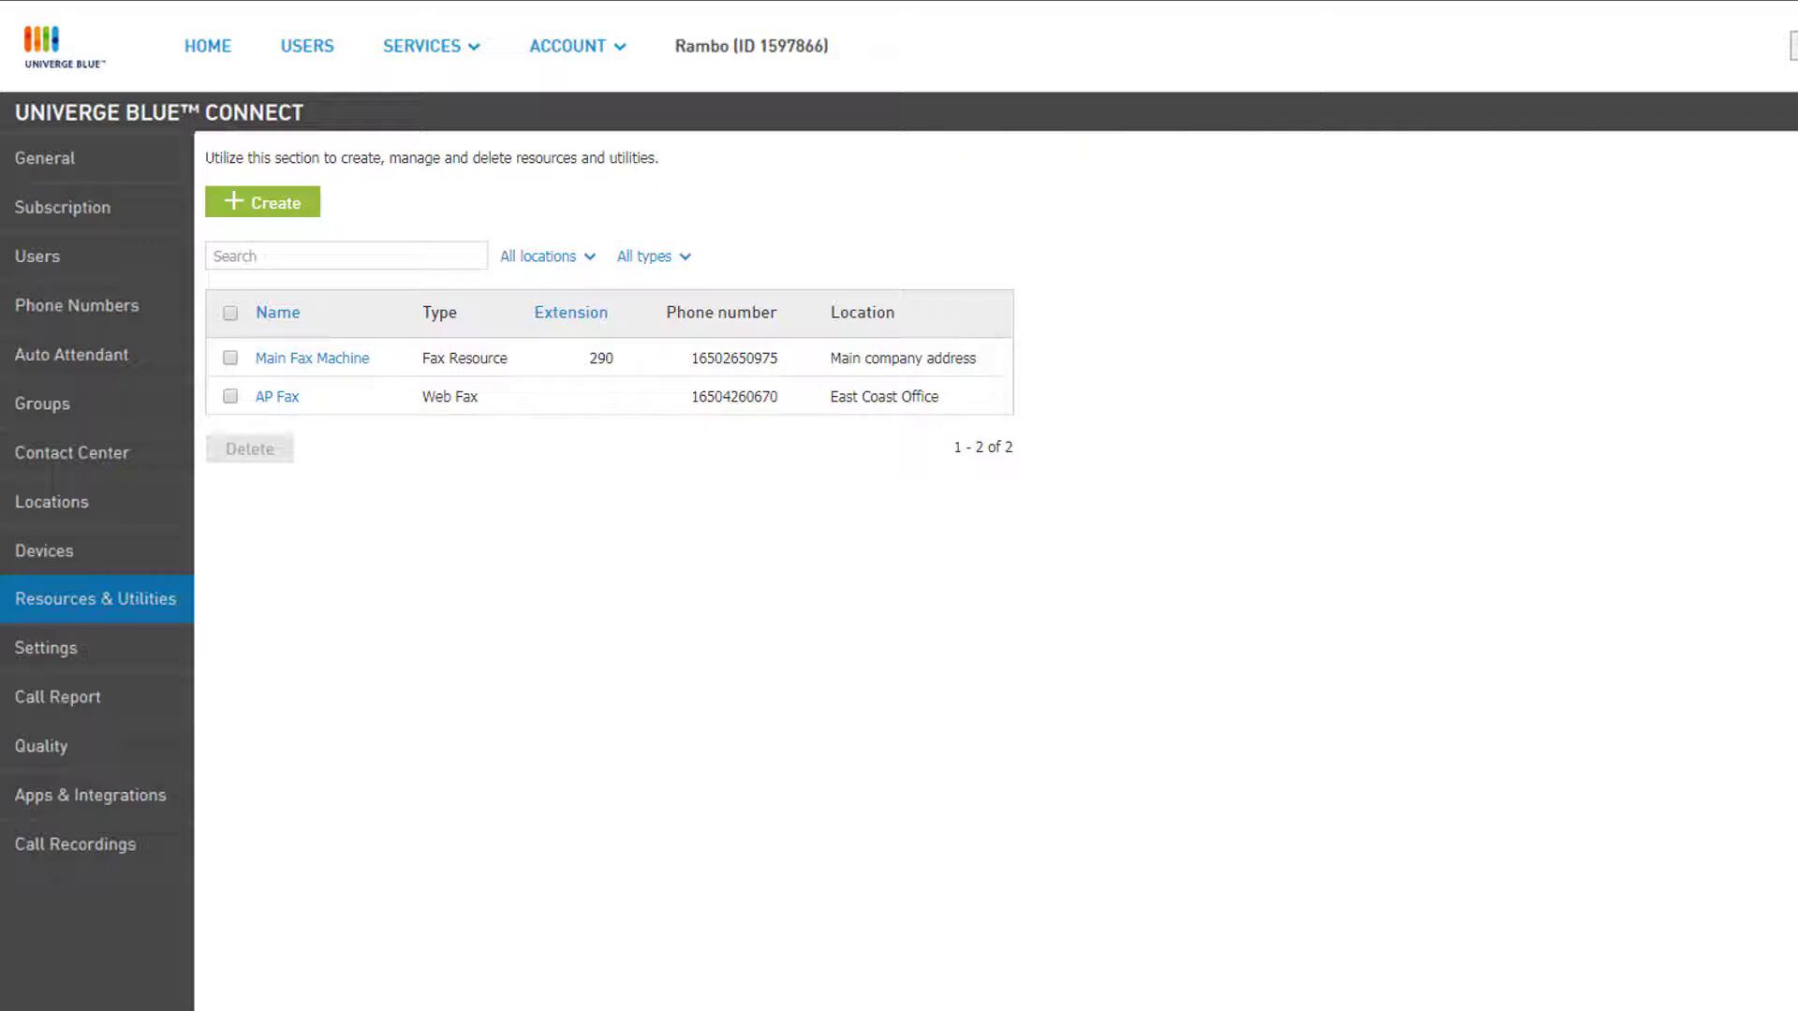
left_click(275, 400)
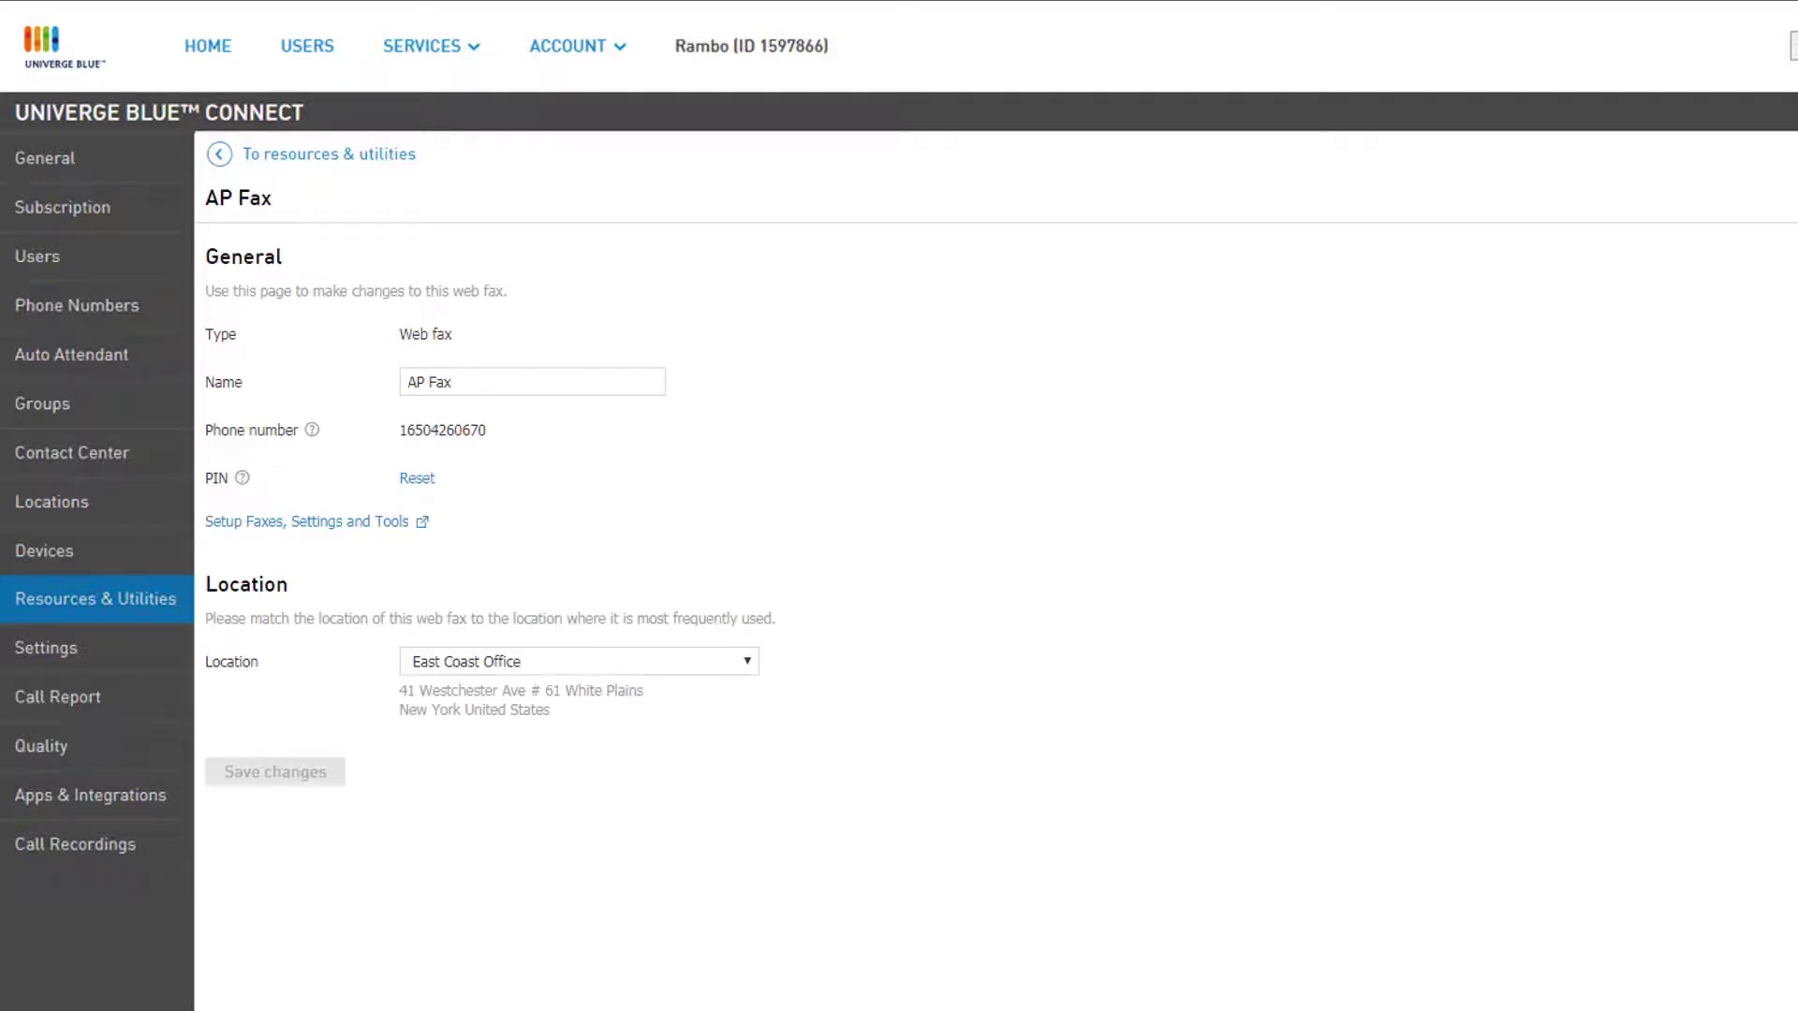
left_click(524, 381)
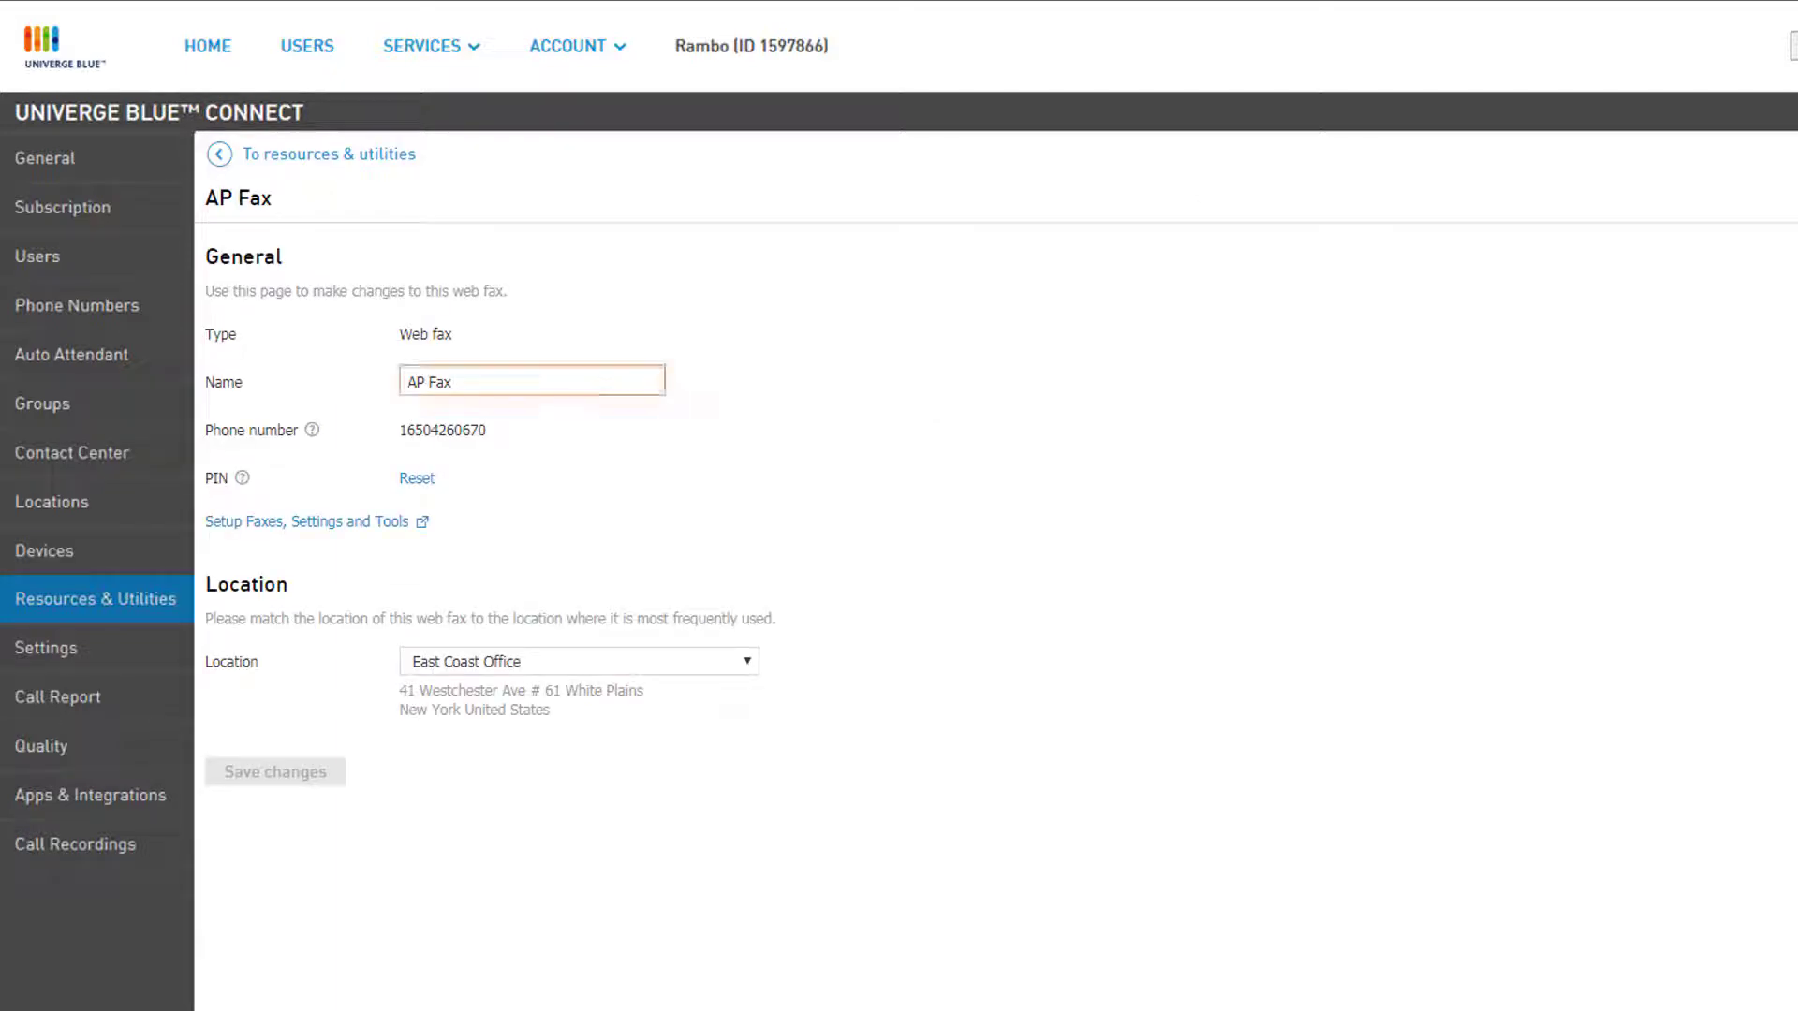
key("Tab")
key("Tab")
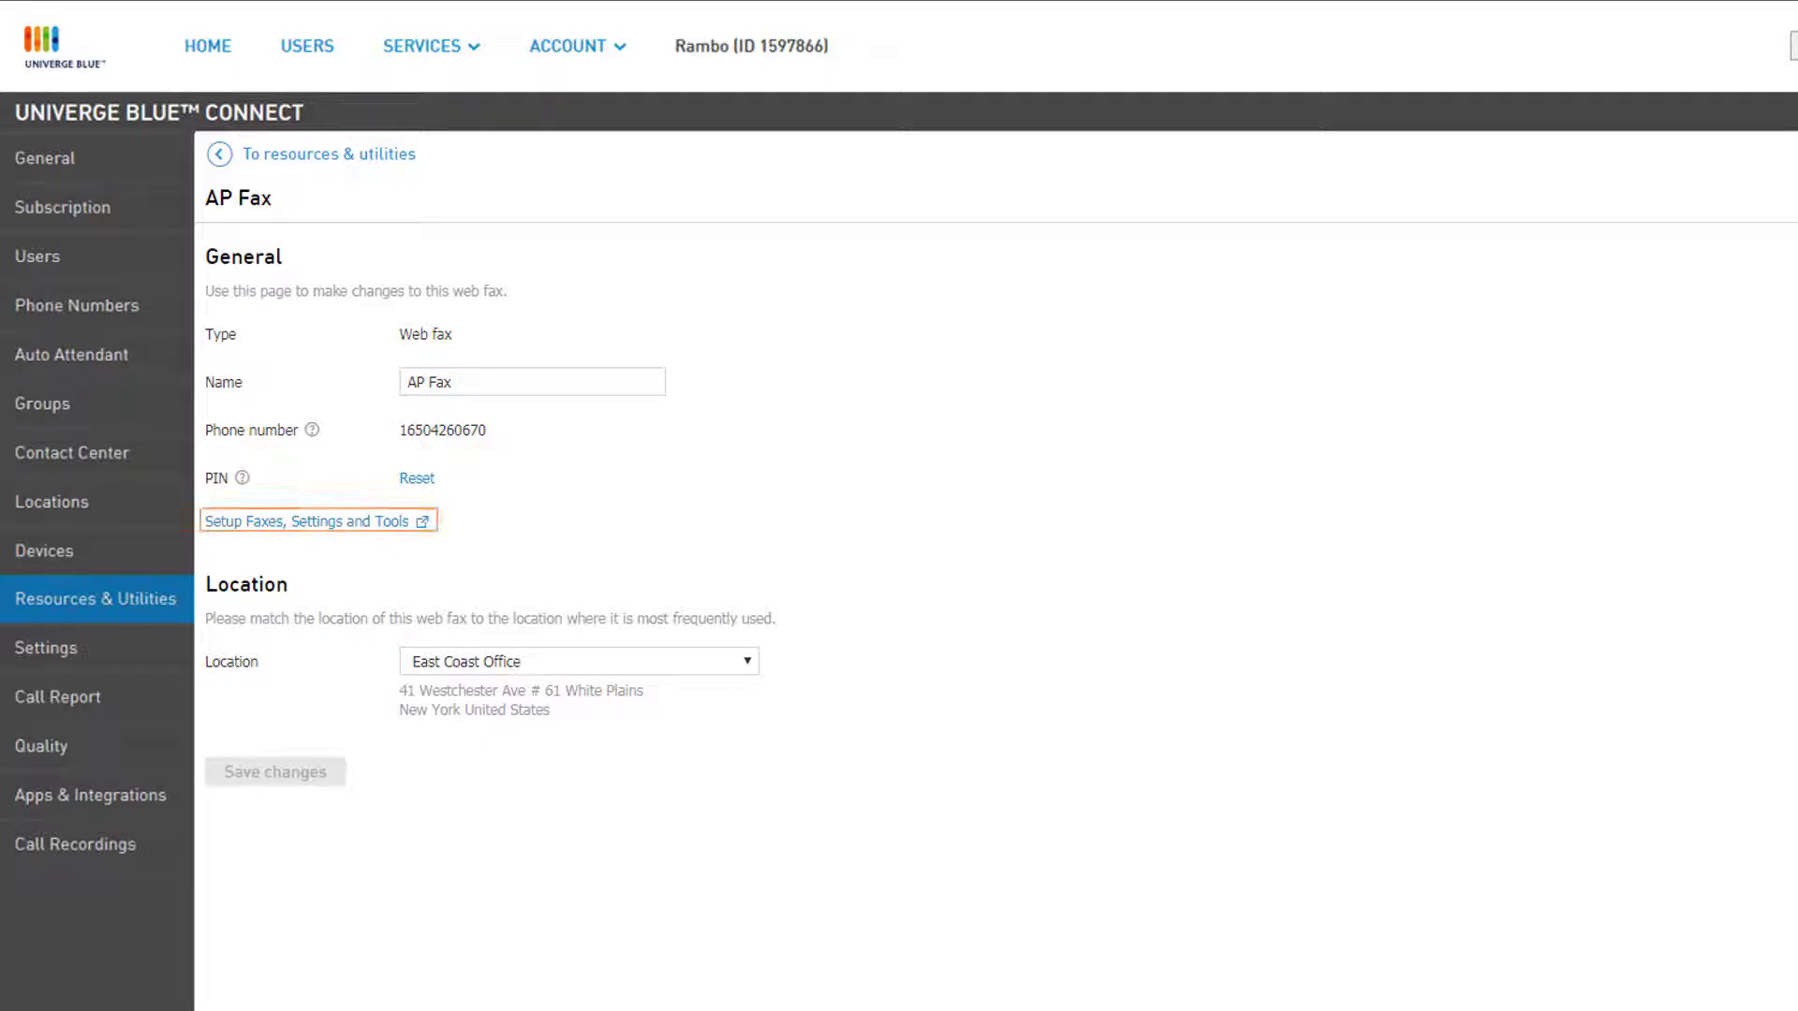
Step: Open the WebFax faxes, settings and tools and view page 2 of the received fax
left_click(370, 522)
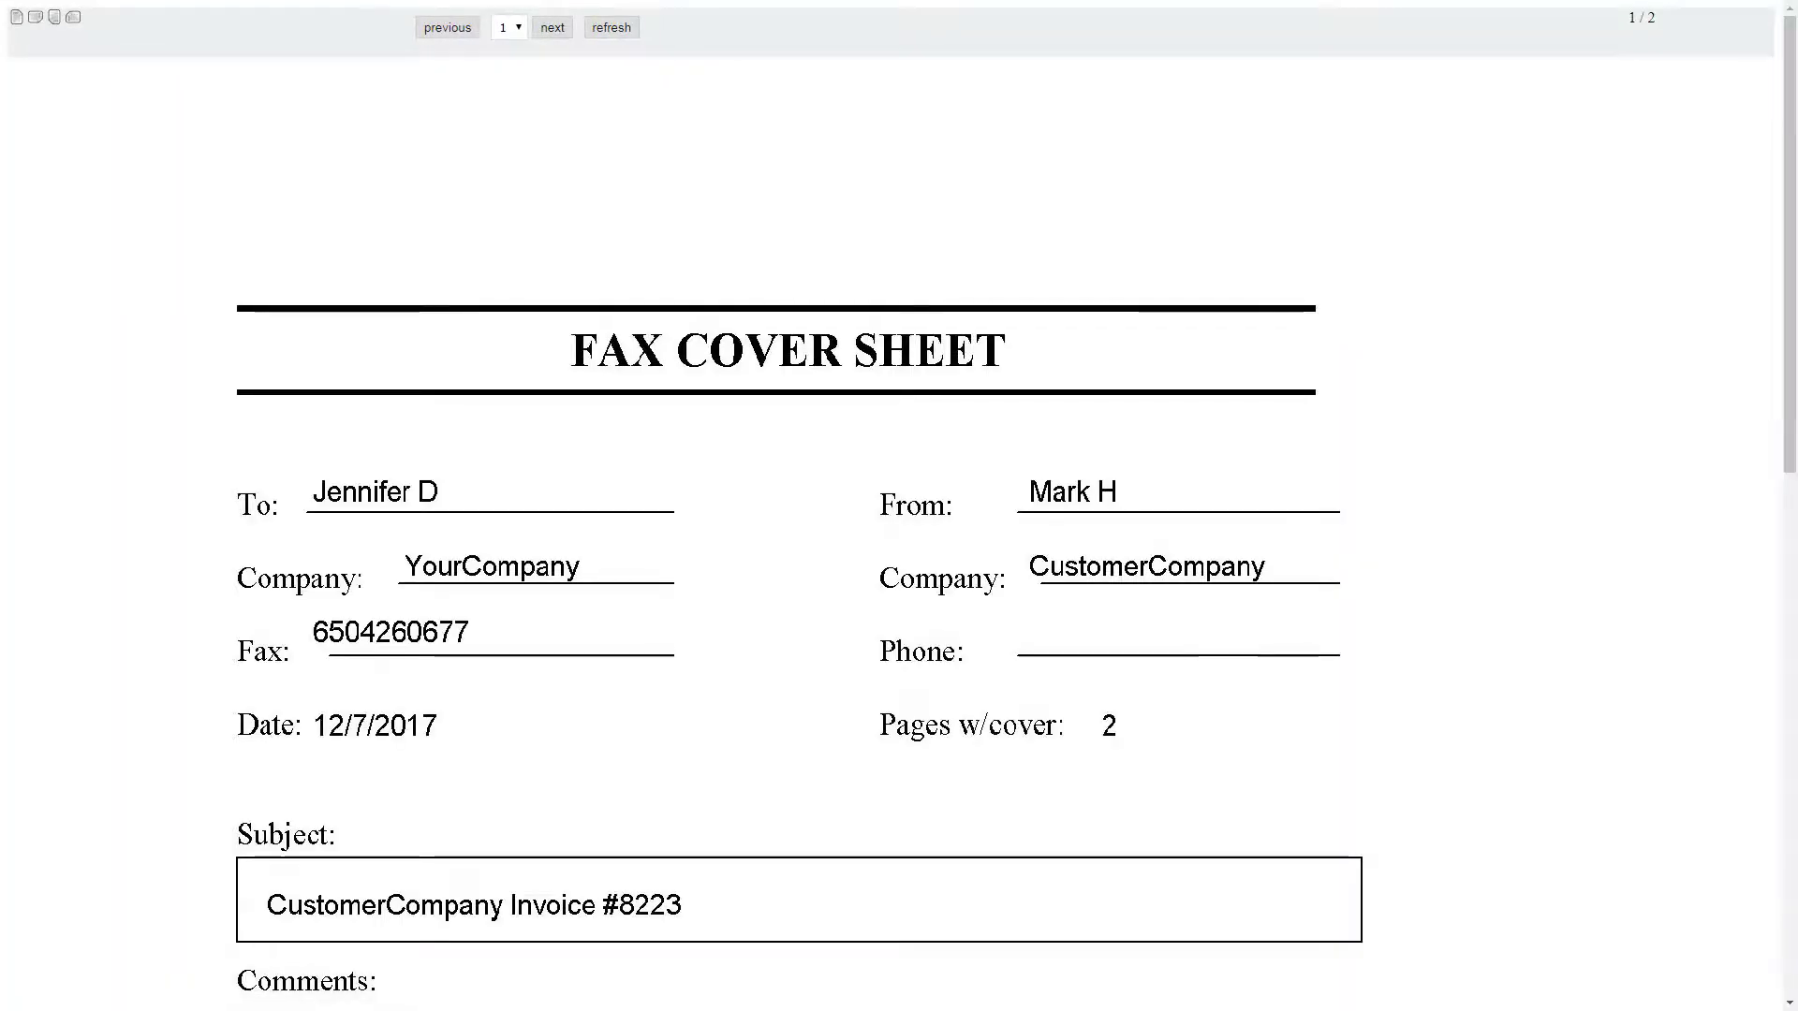
left_click(553, 34)
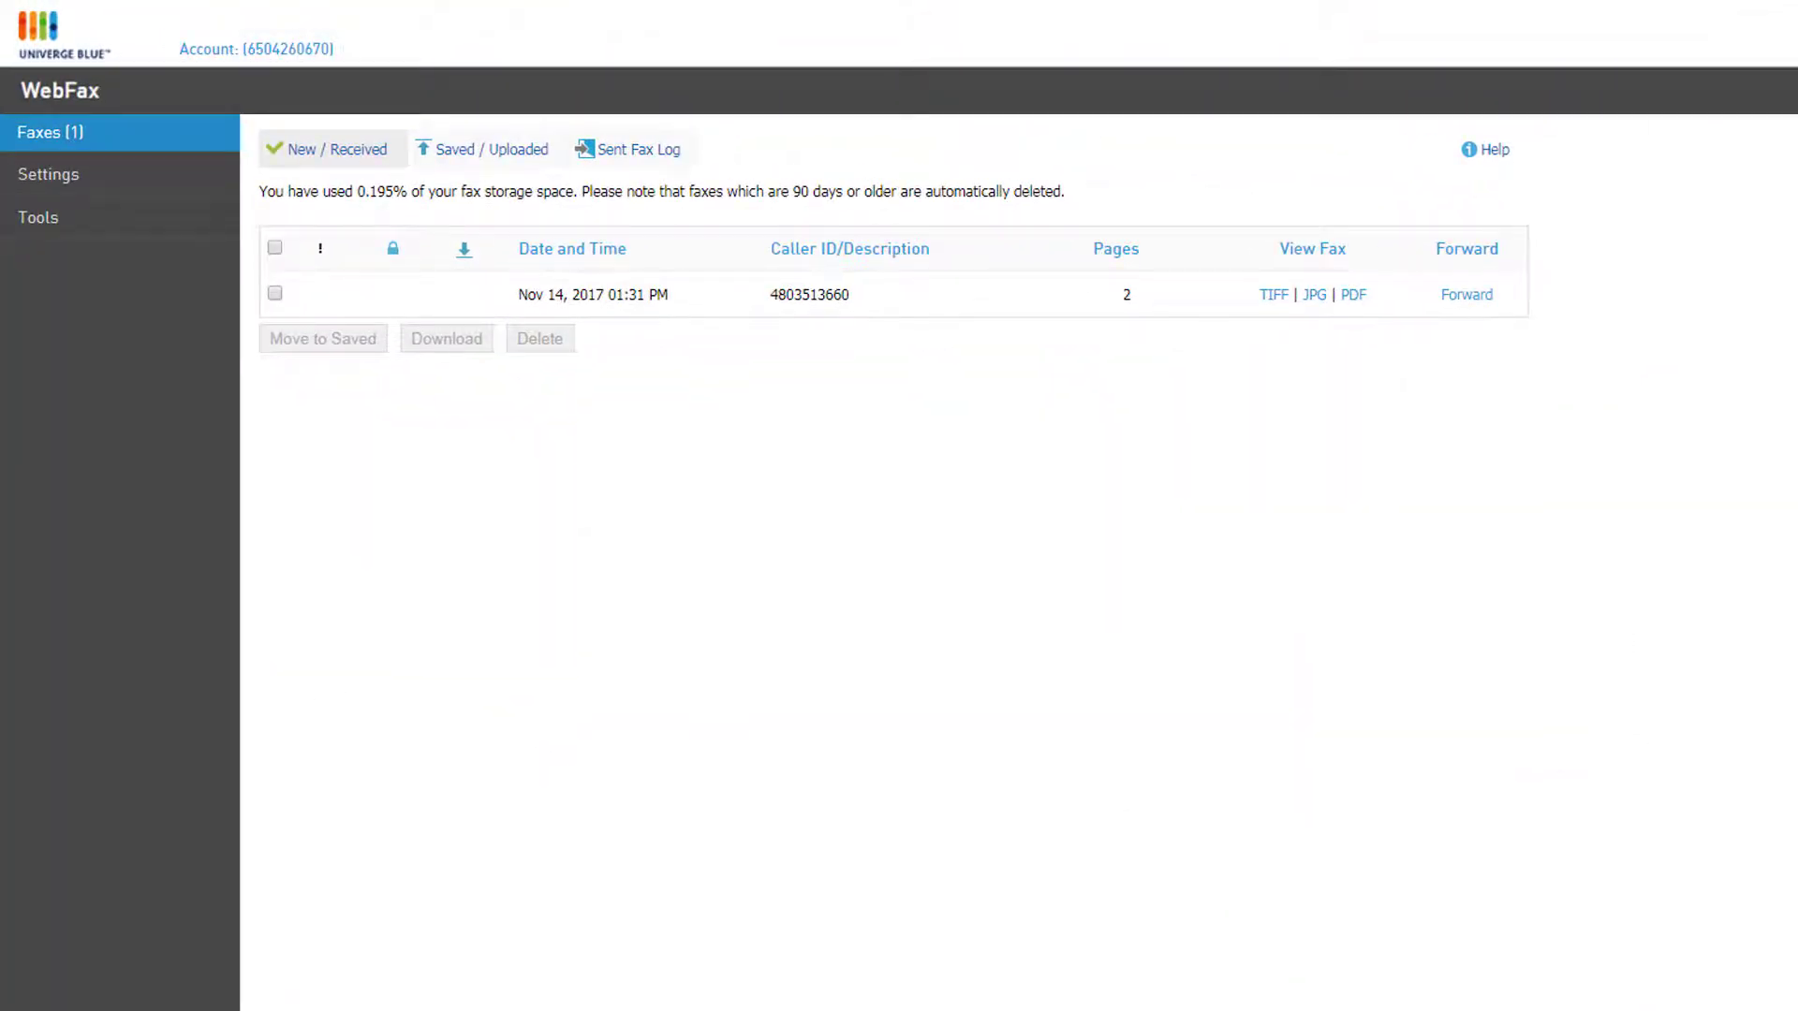
Step: Open the forward form for the received fax and submit the recipient entry
left_click(1466, 296)
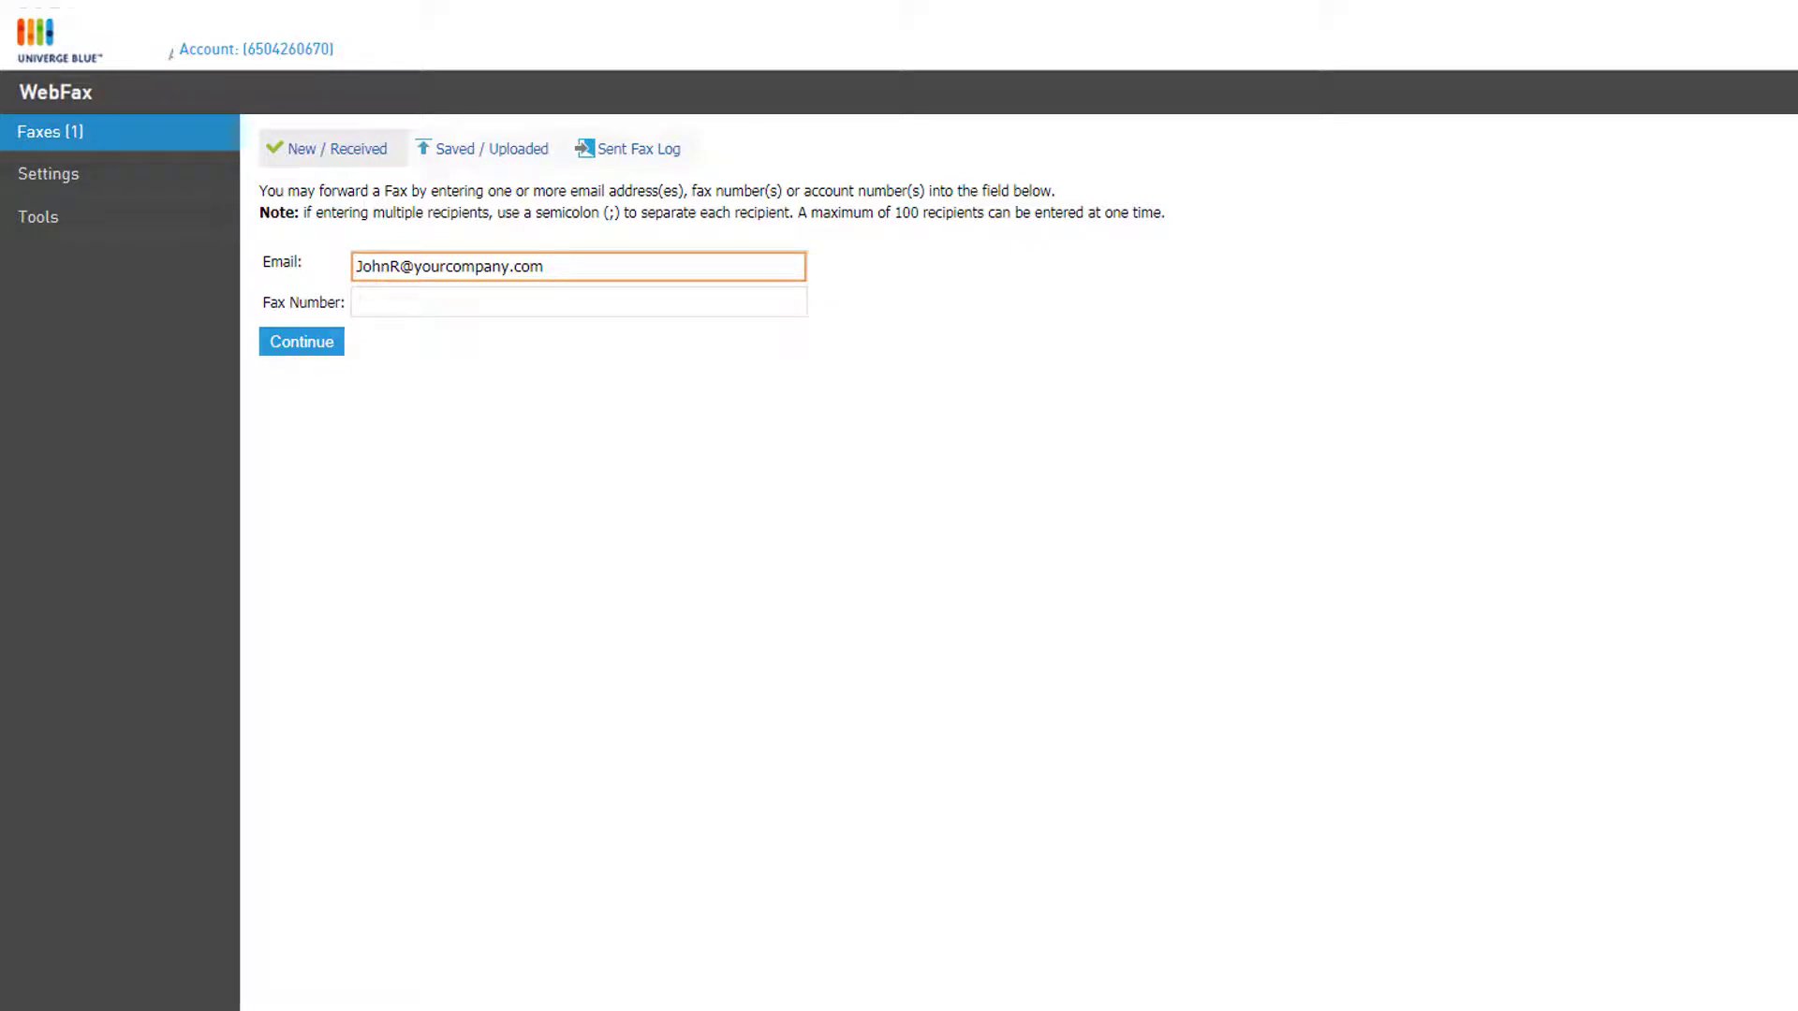
key("Return")
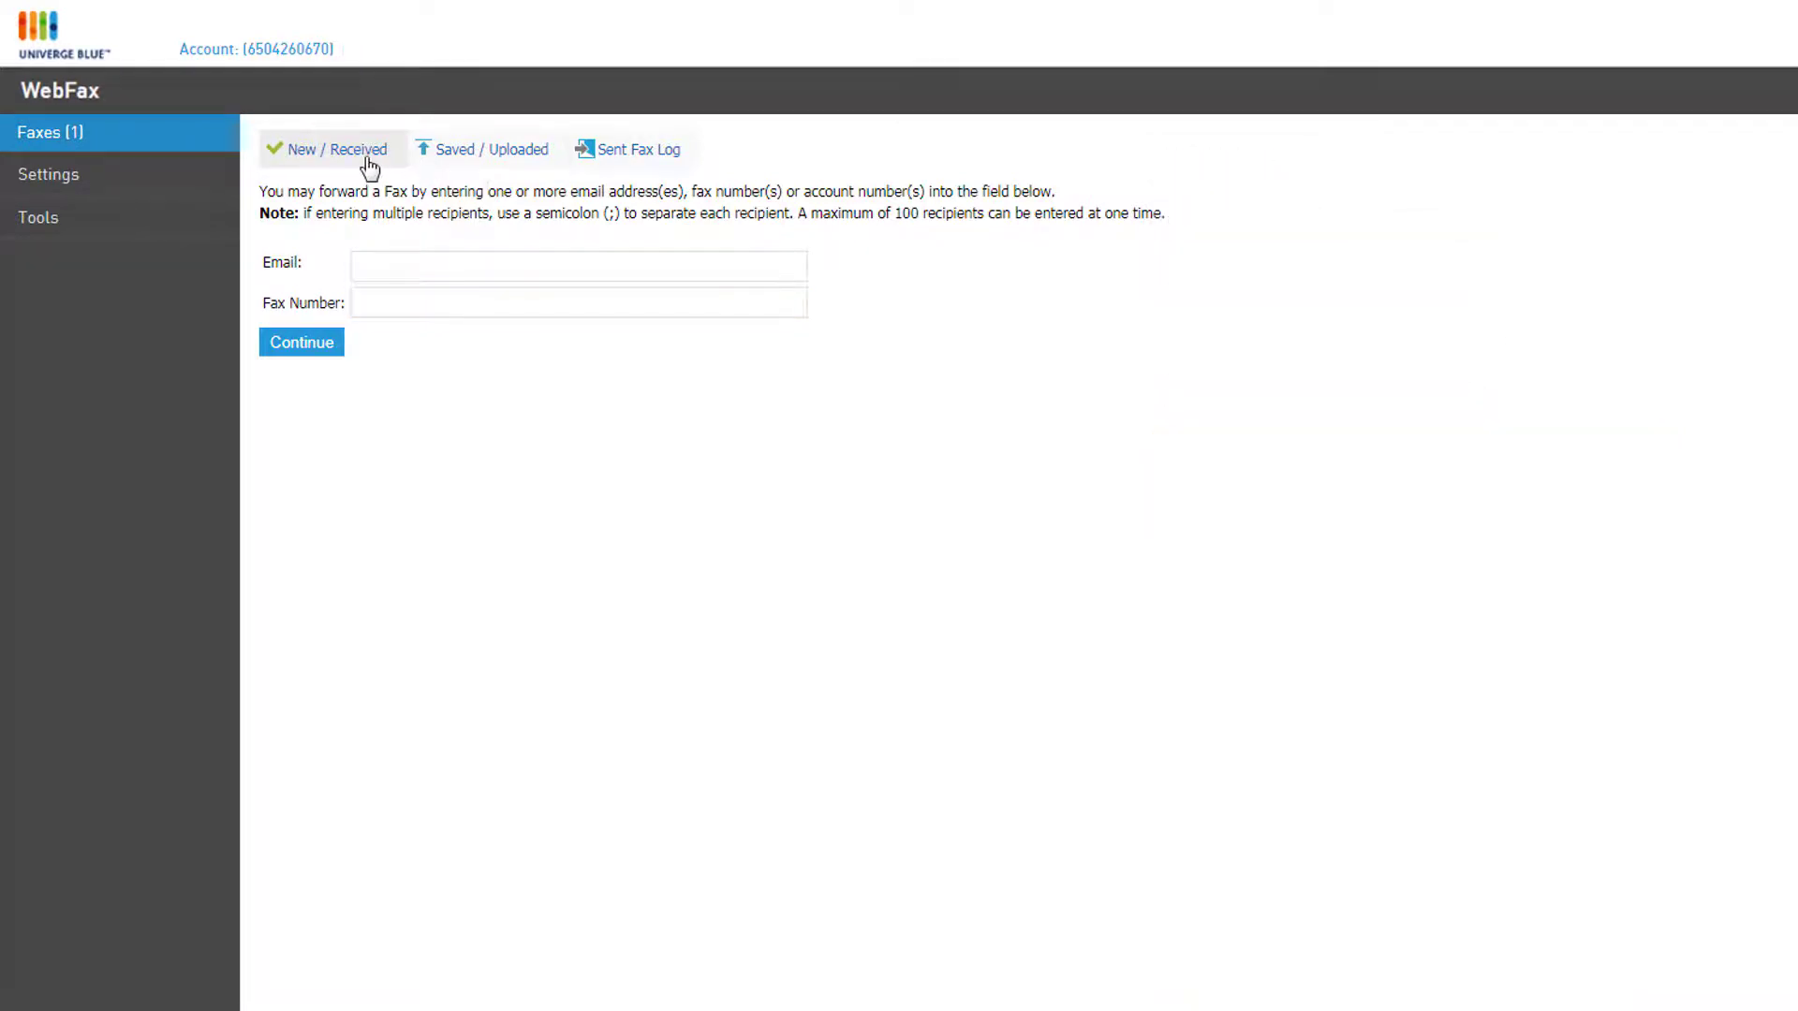
Step: Select the Nov 14 received fax, then show the Saved / Uploaded list with CustomerInvoice8223
left_click(368, 157)
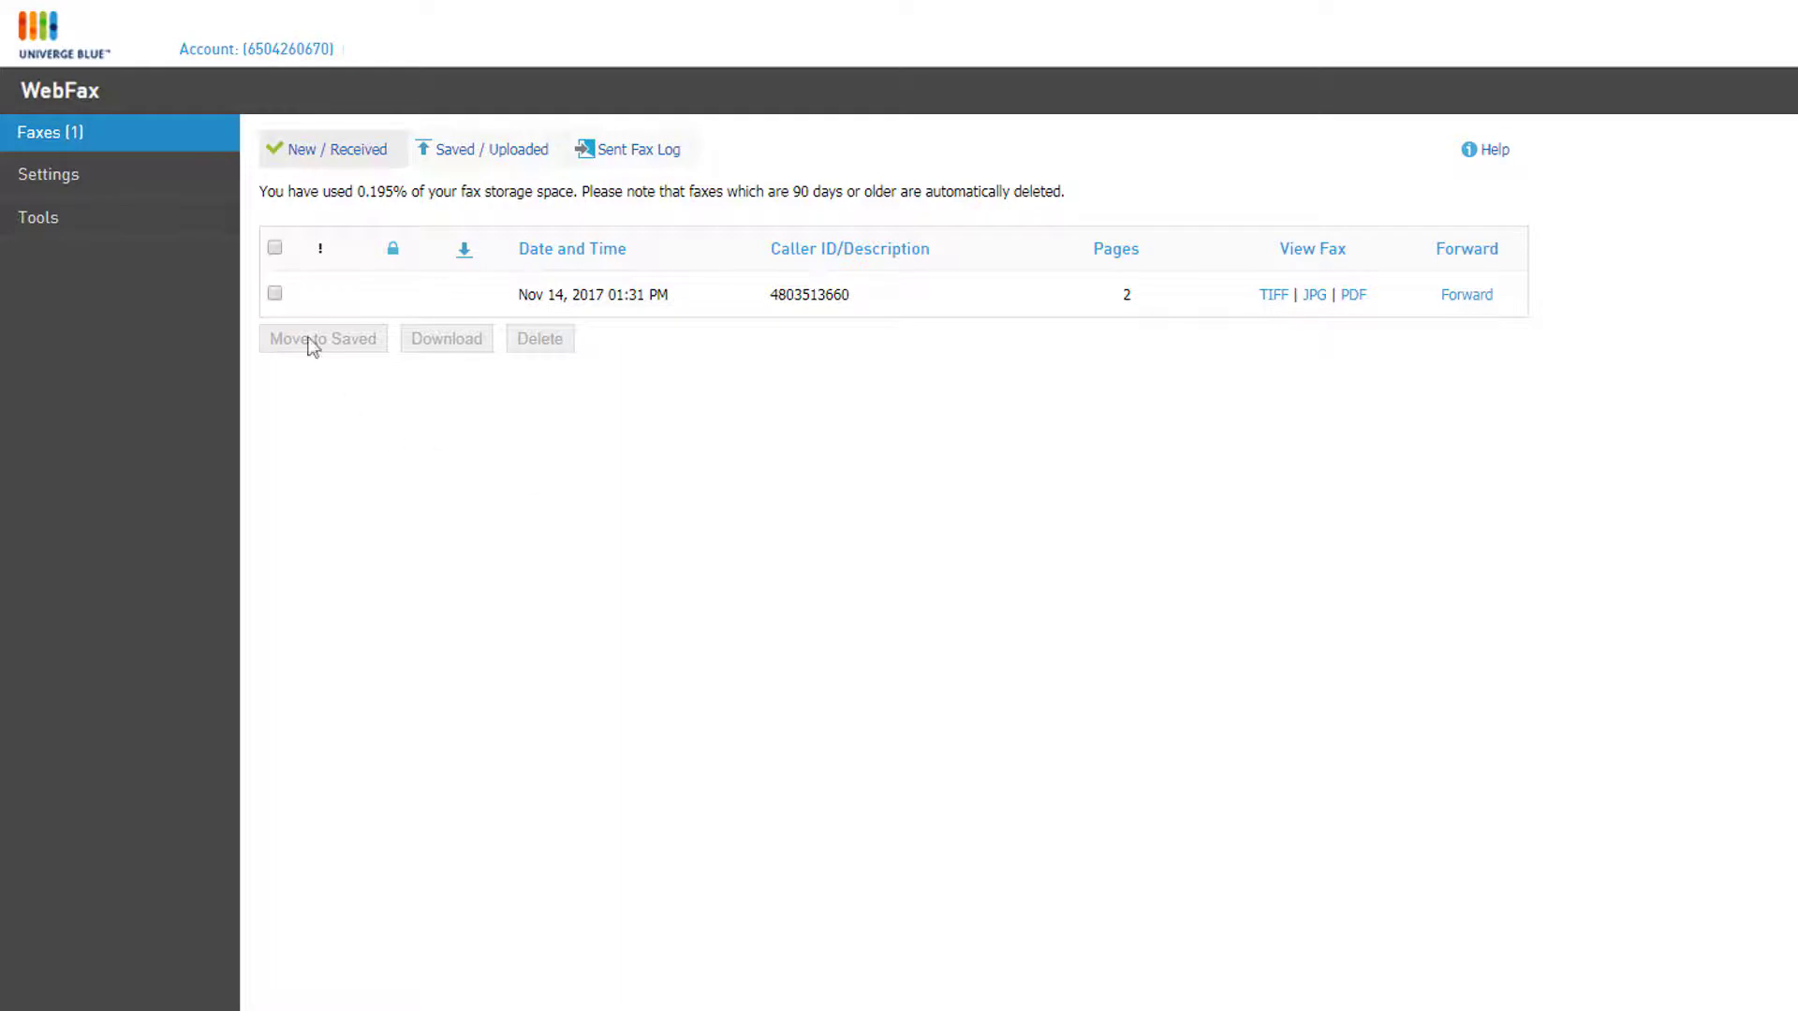
left_click(275, 296)
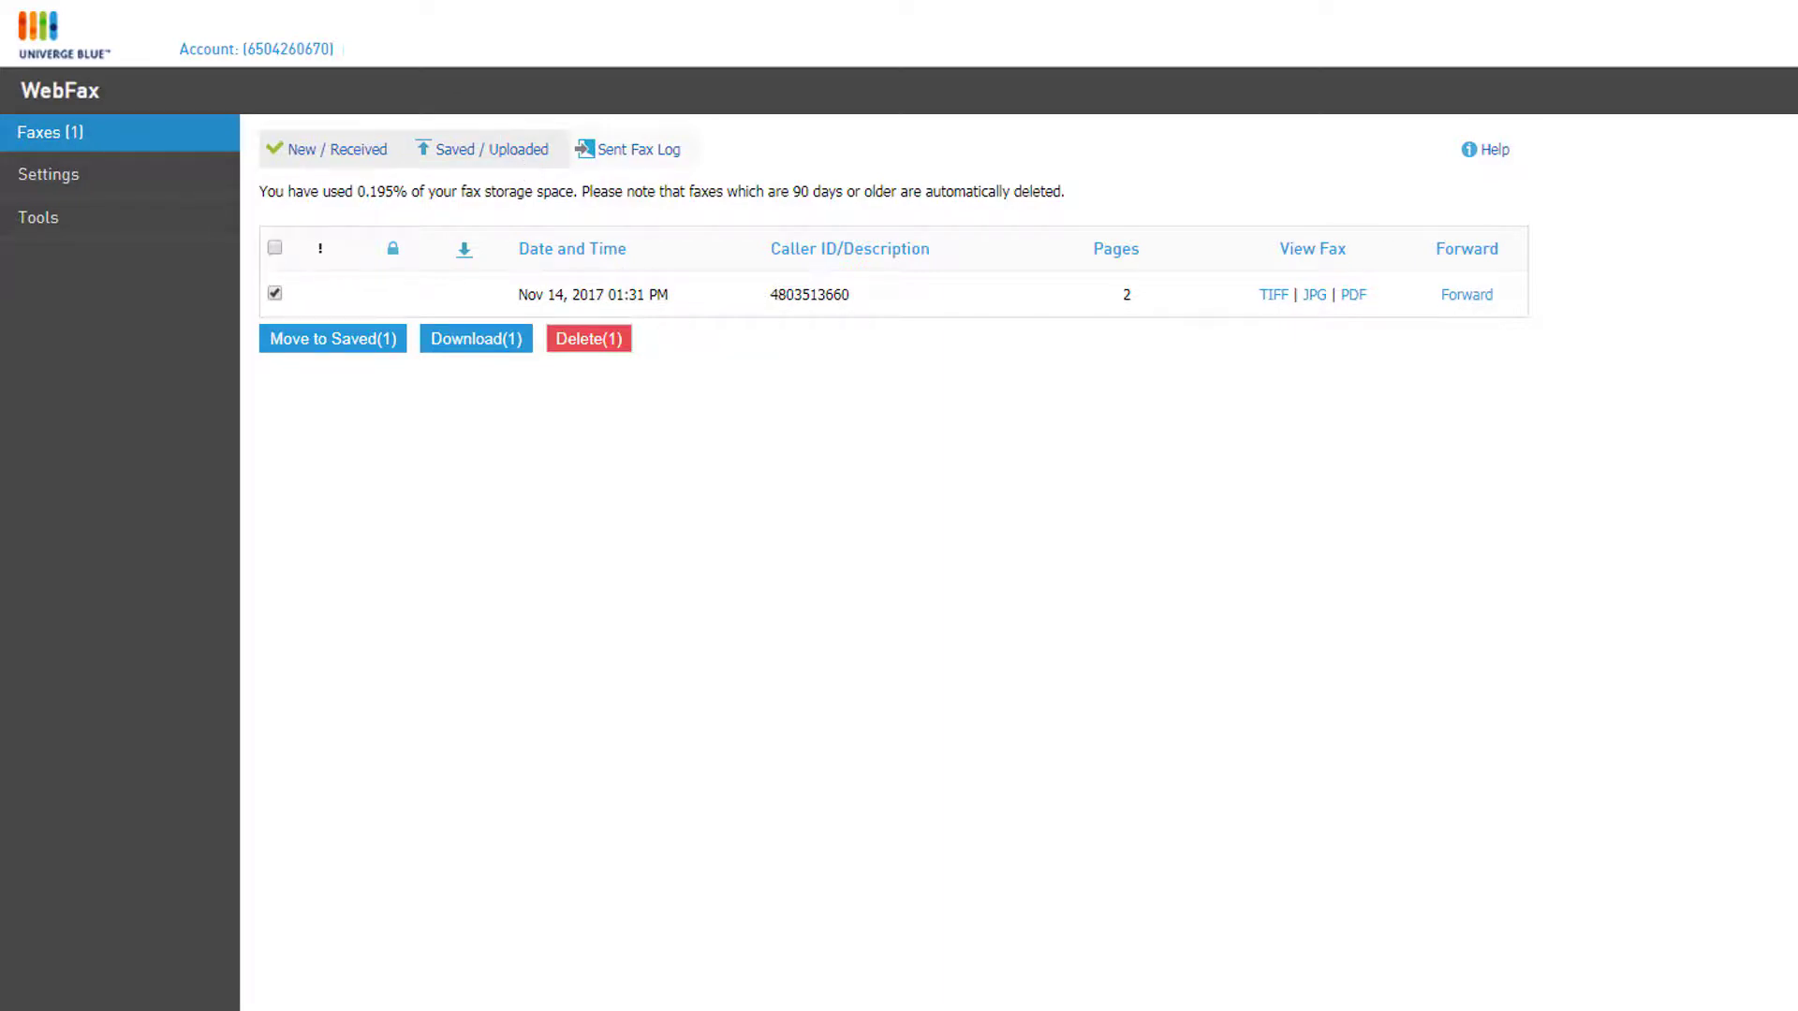
left_click(482, 149)
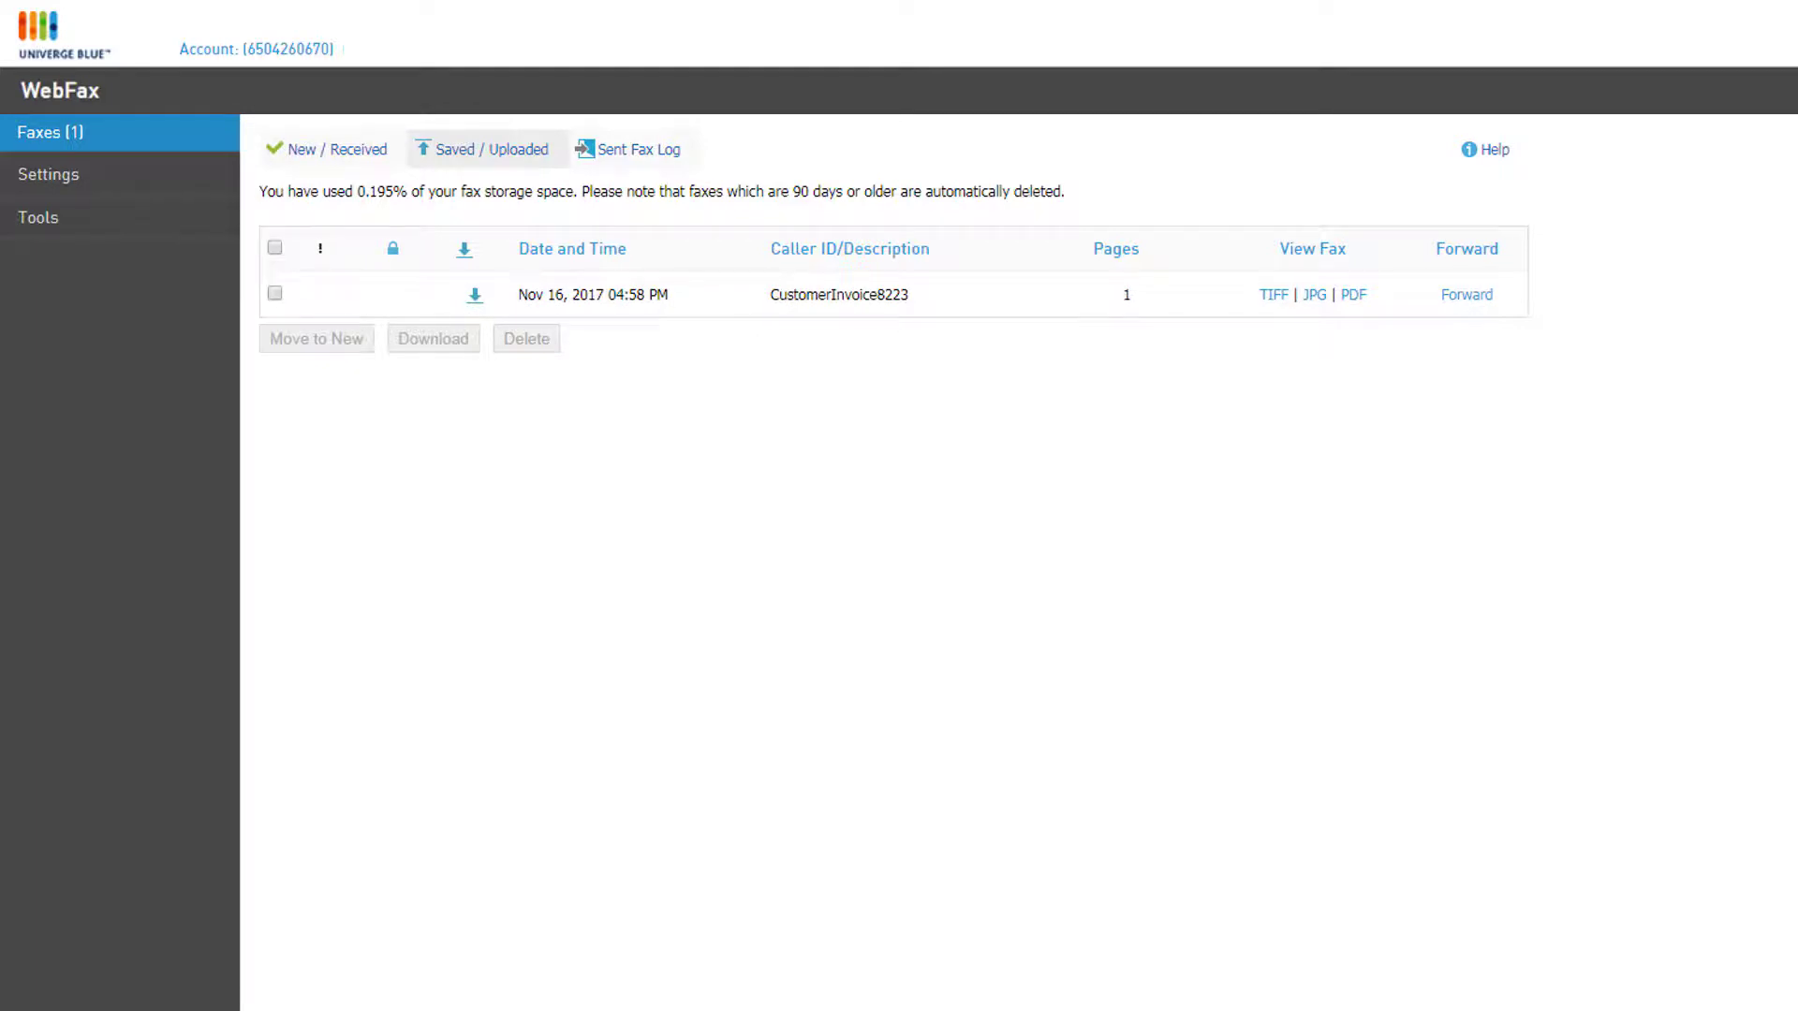
Step: Select the CustomerInvoice8223 fax and view the Sent Fax Log of two delivered faxes
left_click(274, 294)
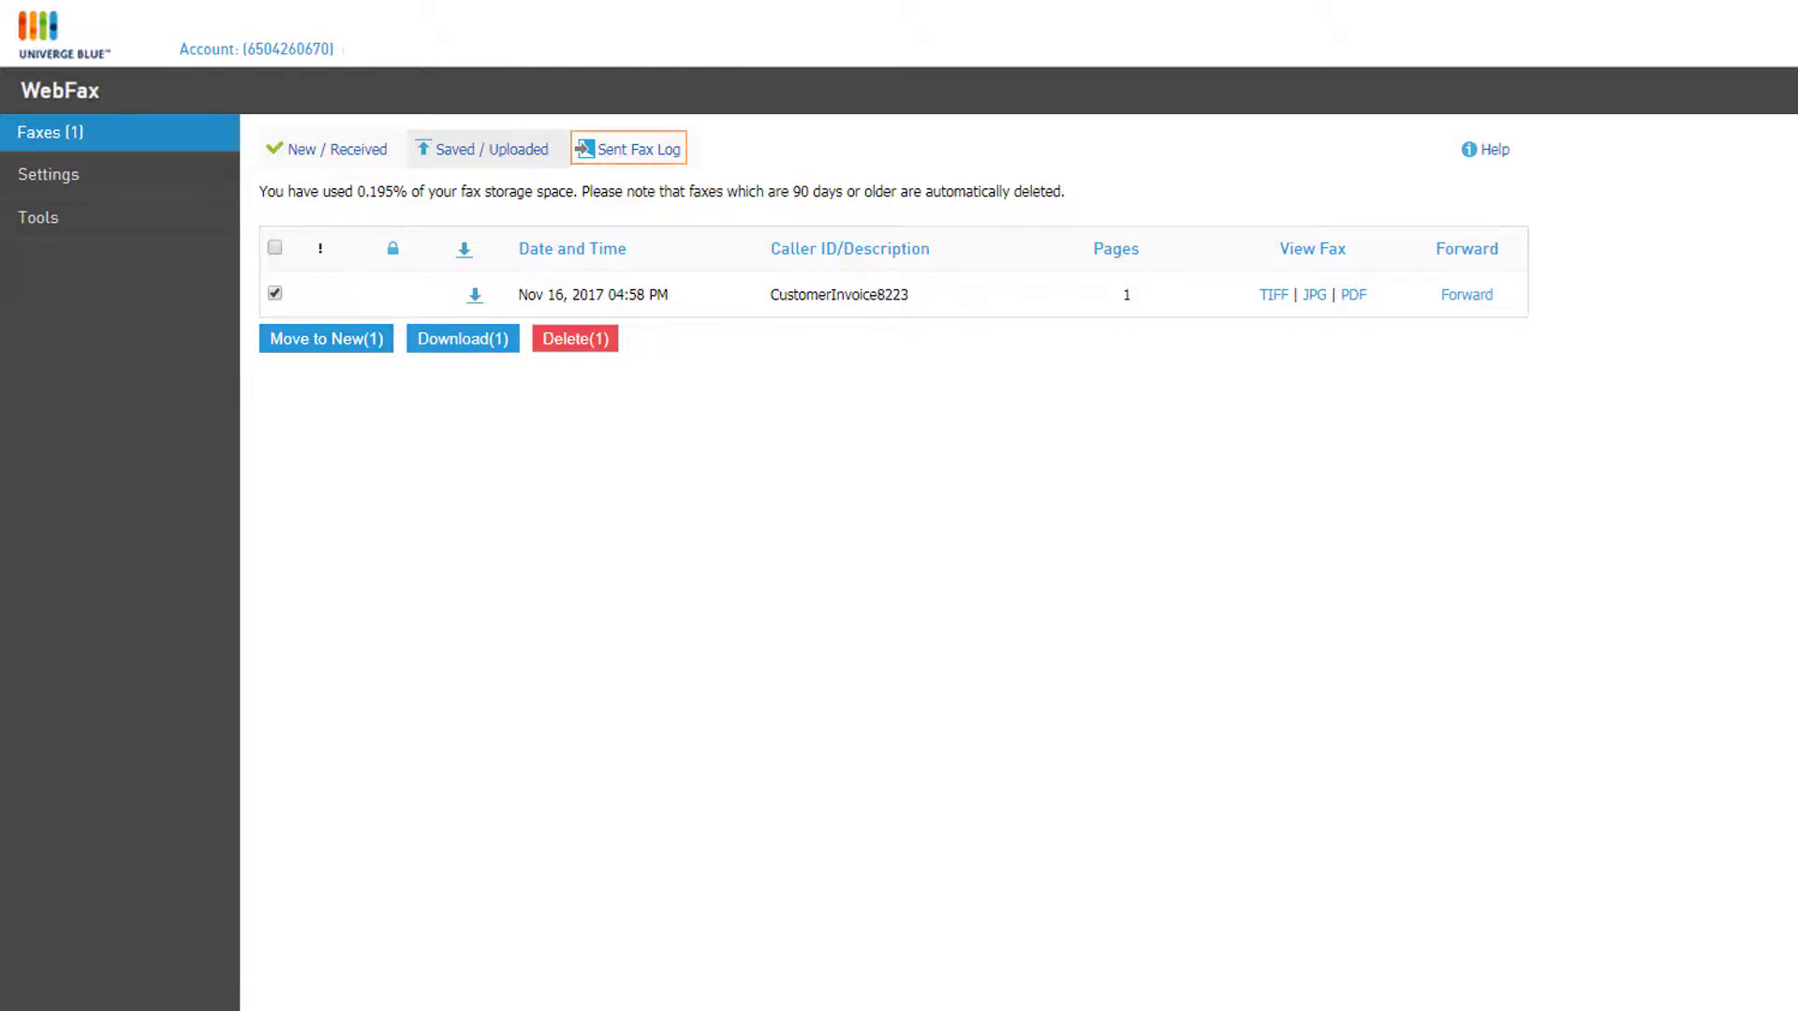
left_click(675, 153)
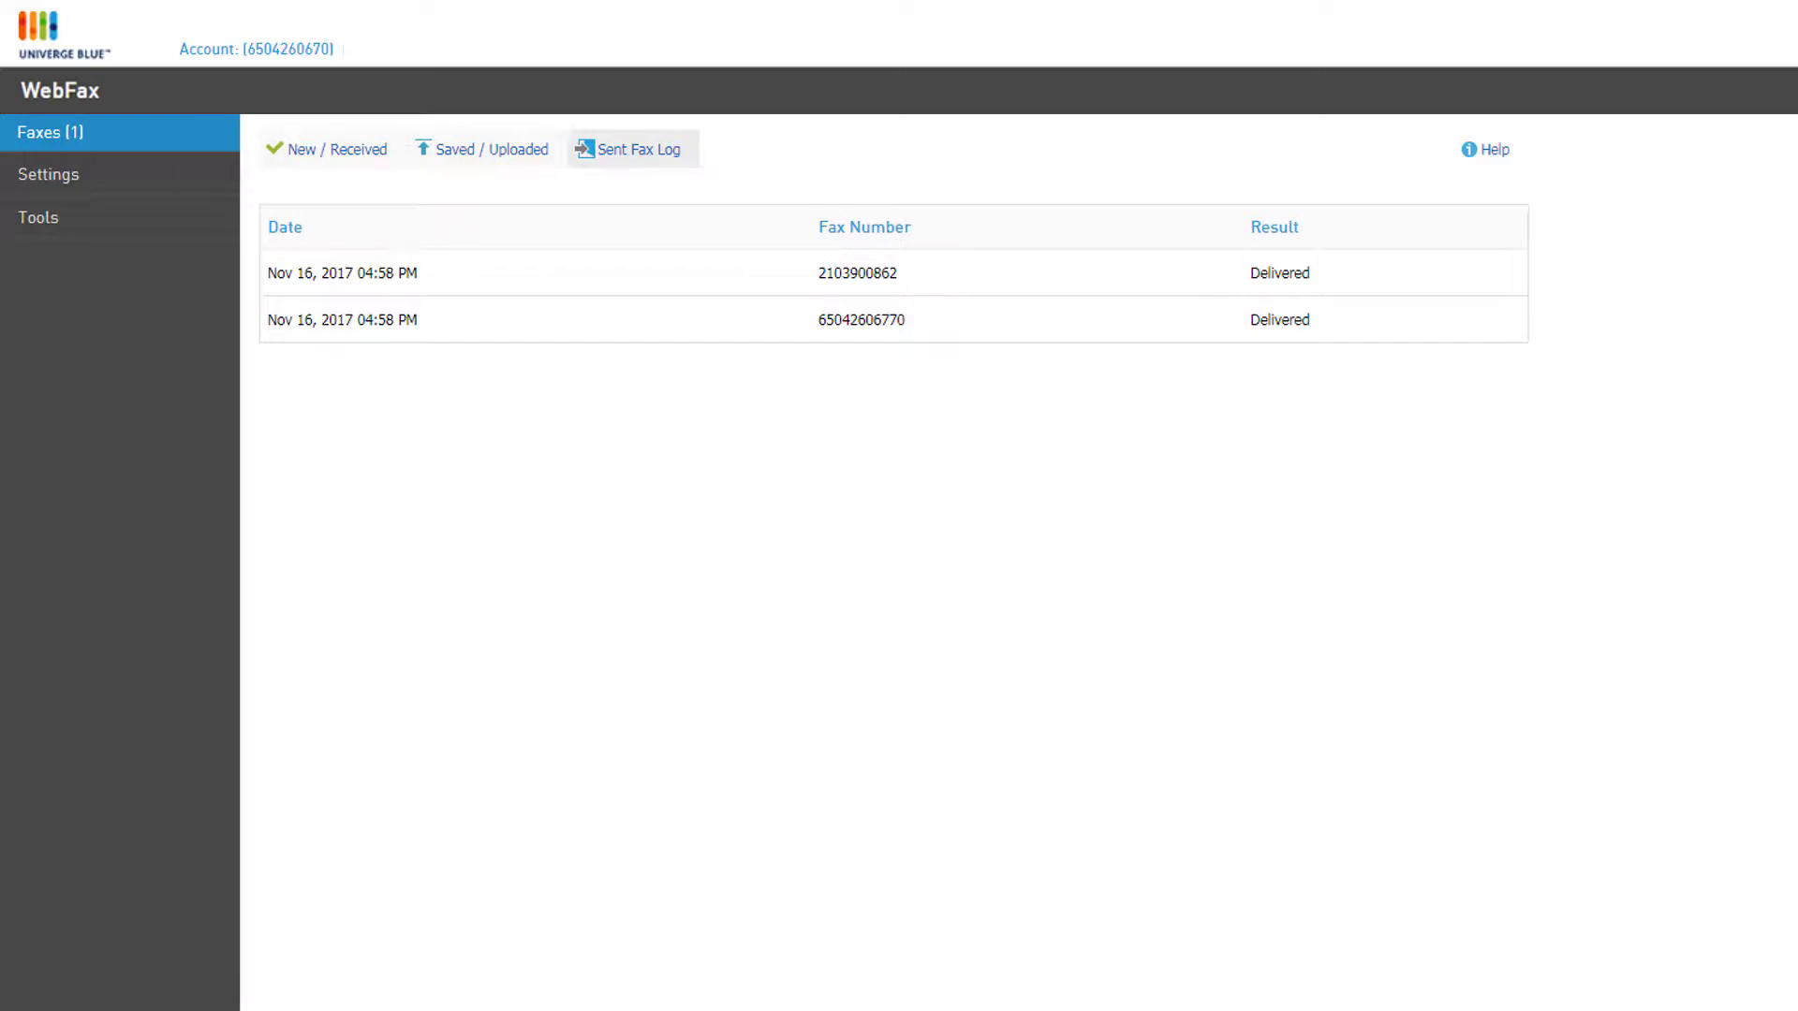
Step: Open the WebFax Settings at the Change PIN page
left_click(62, 181)
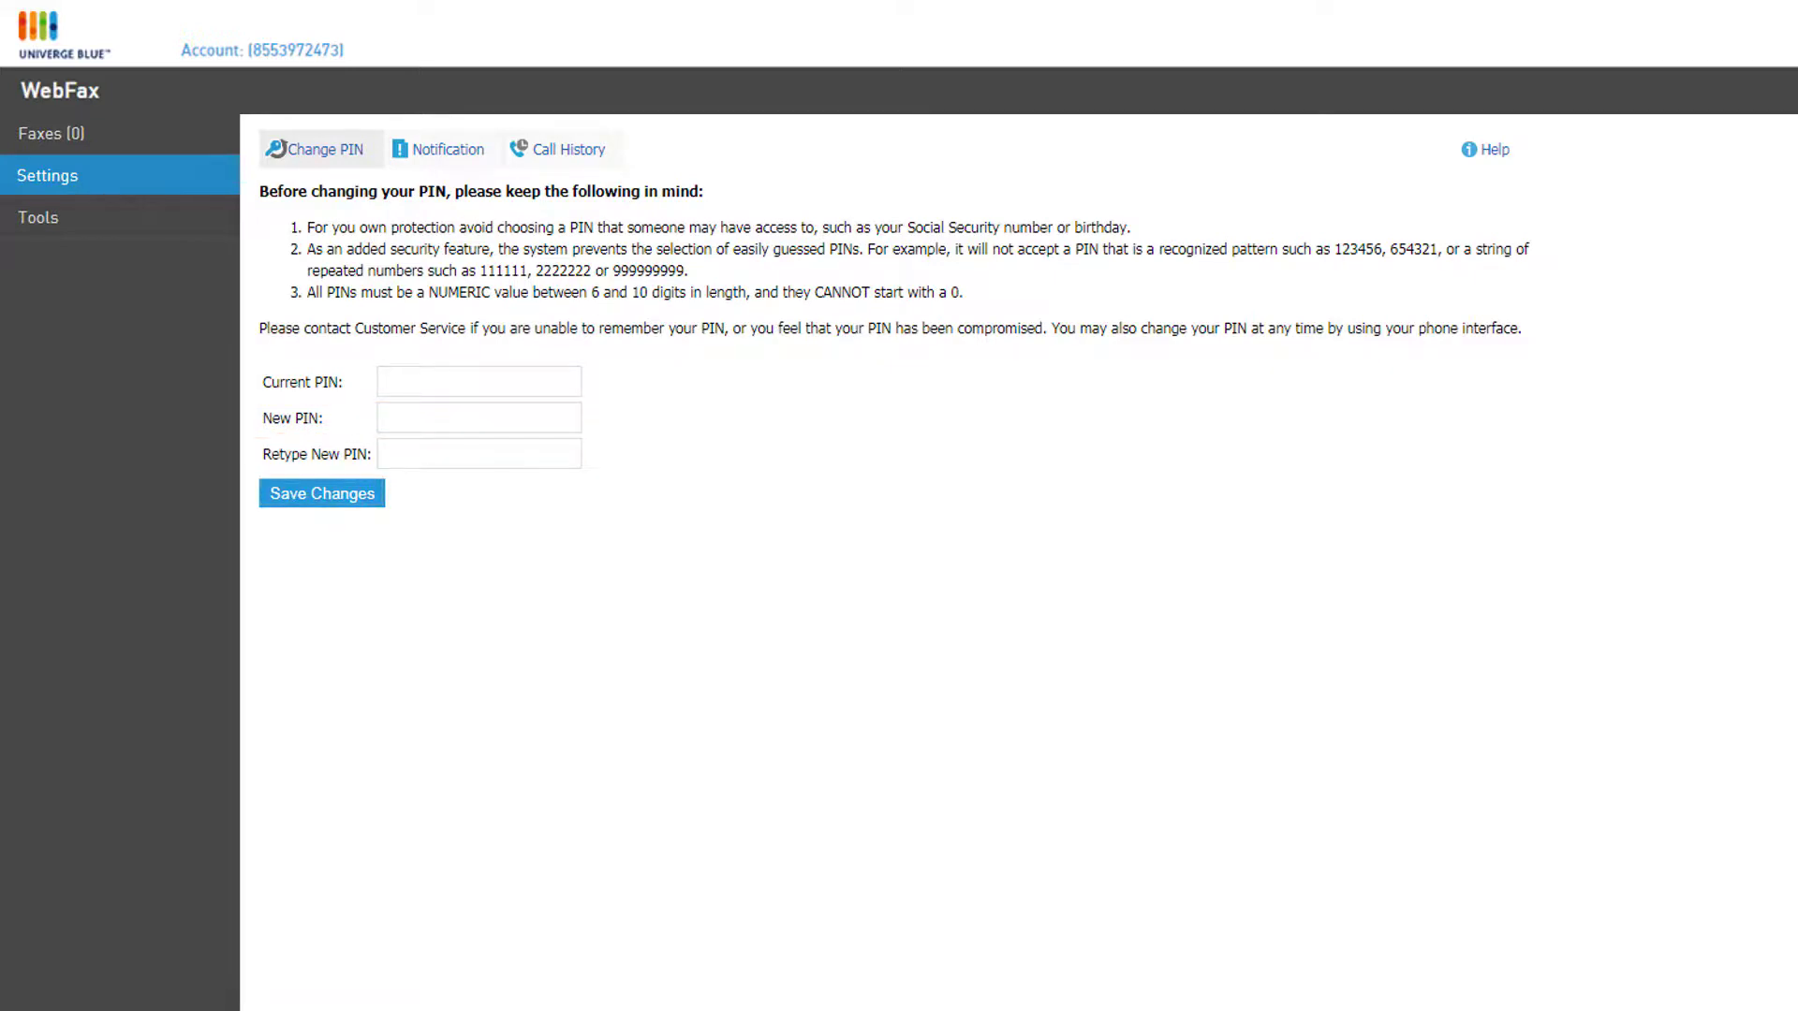
Step: Enter the recipient's e-mail address under Notification settings and open the mobile carrier list
left_click(453, 156)
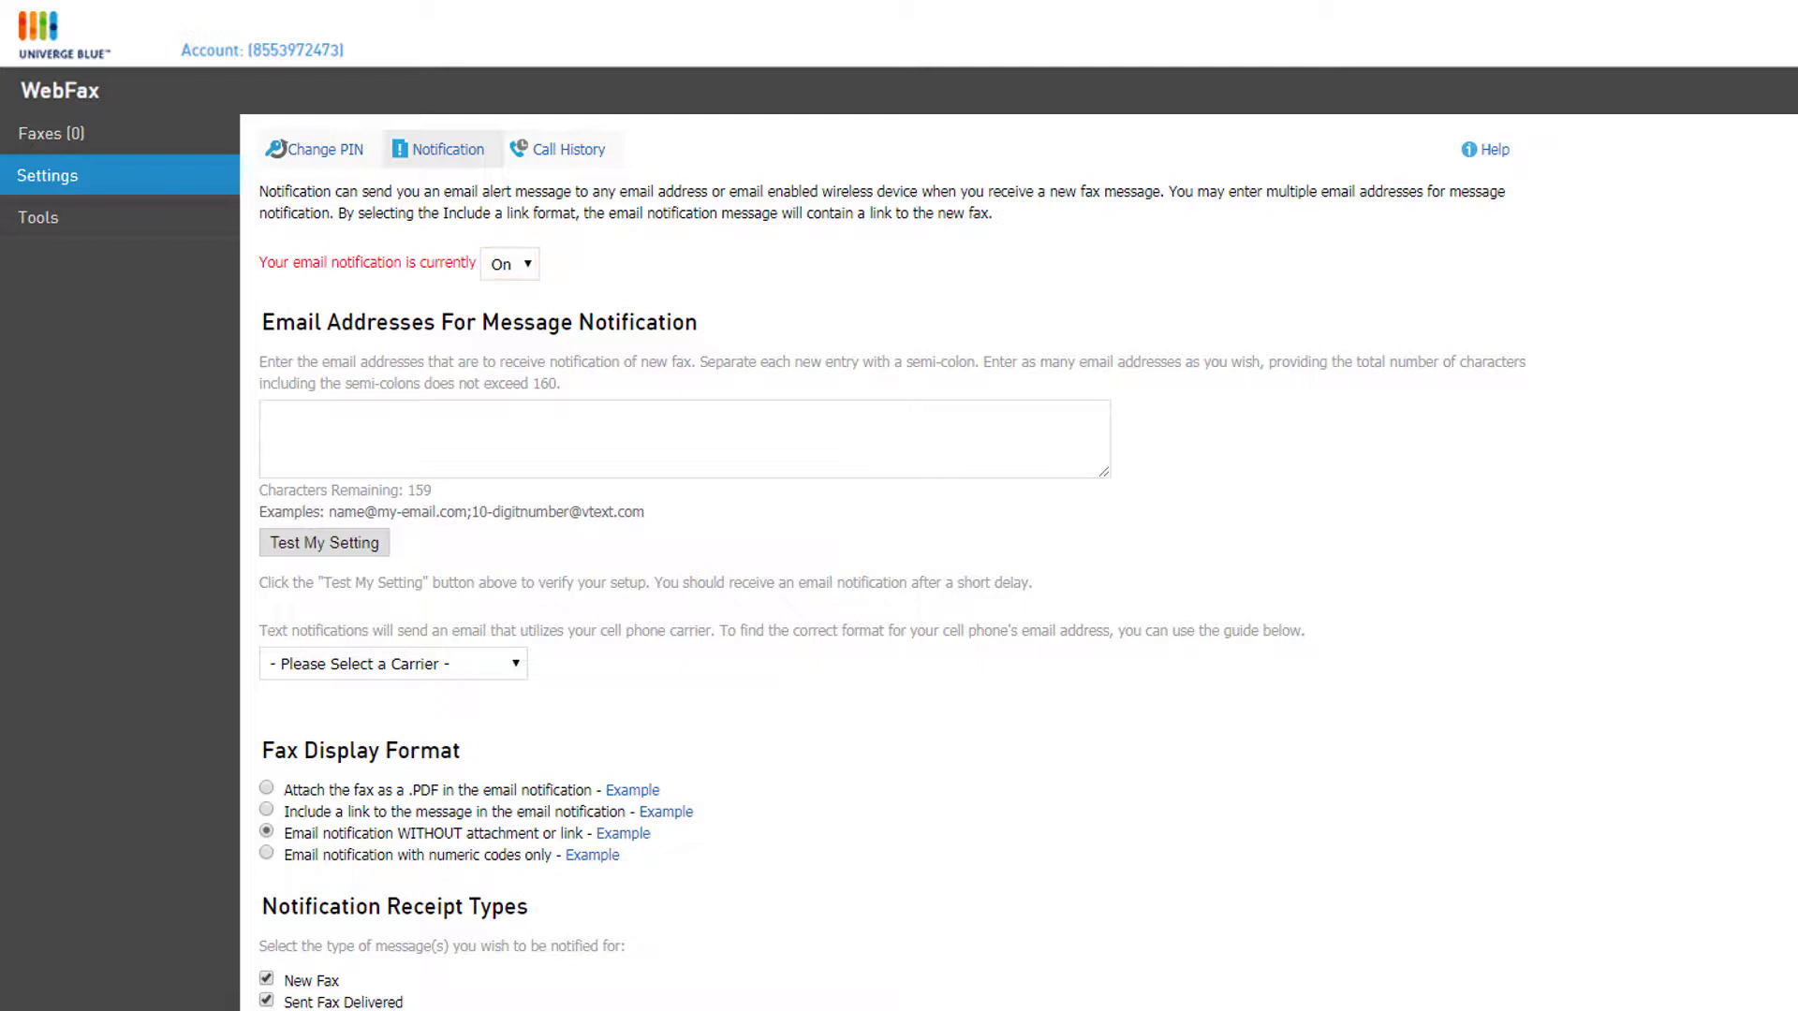
left_click(924, 441)
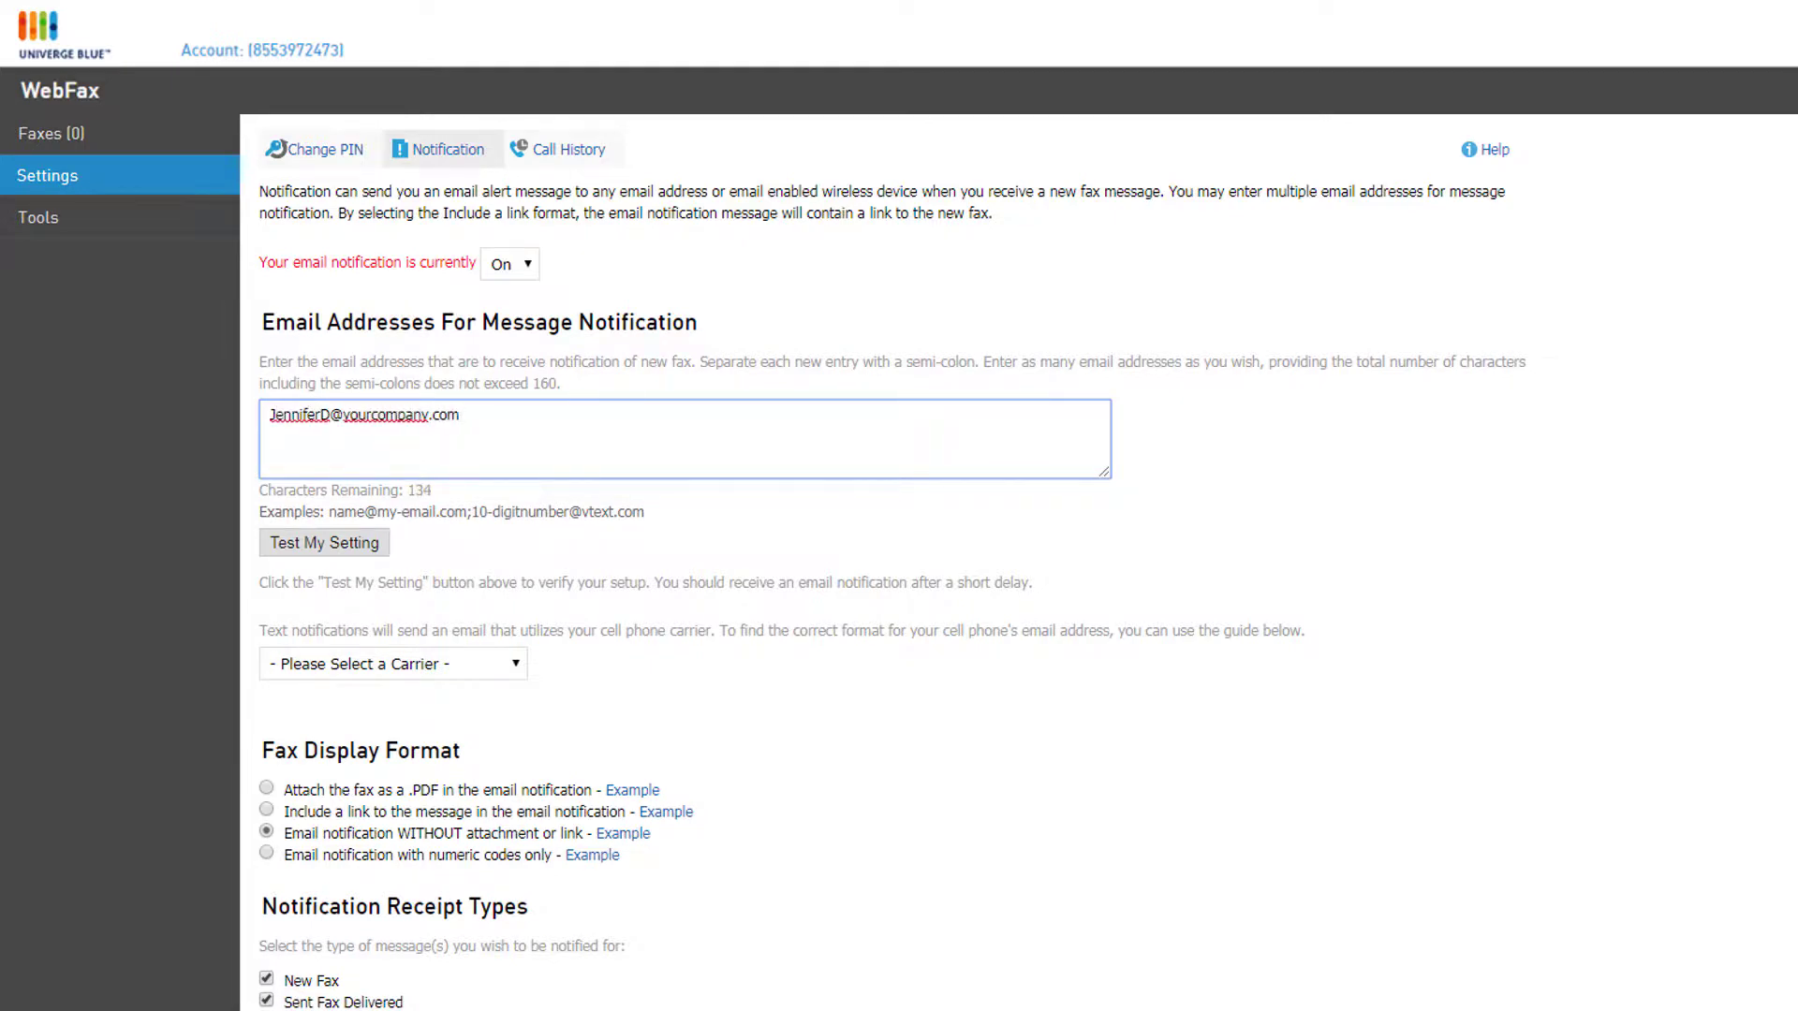
key("Tab")
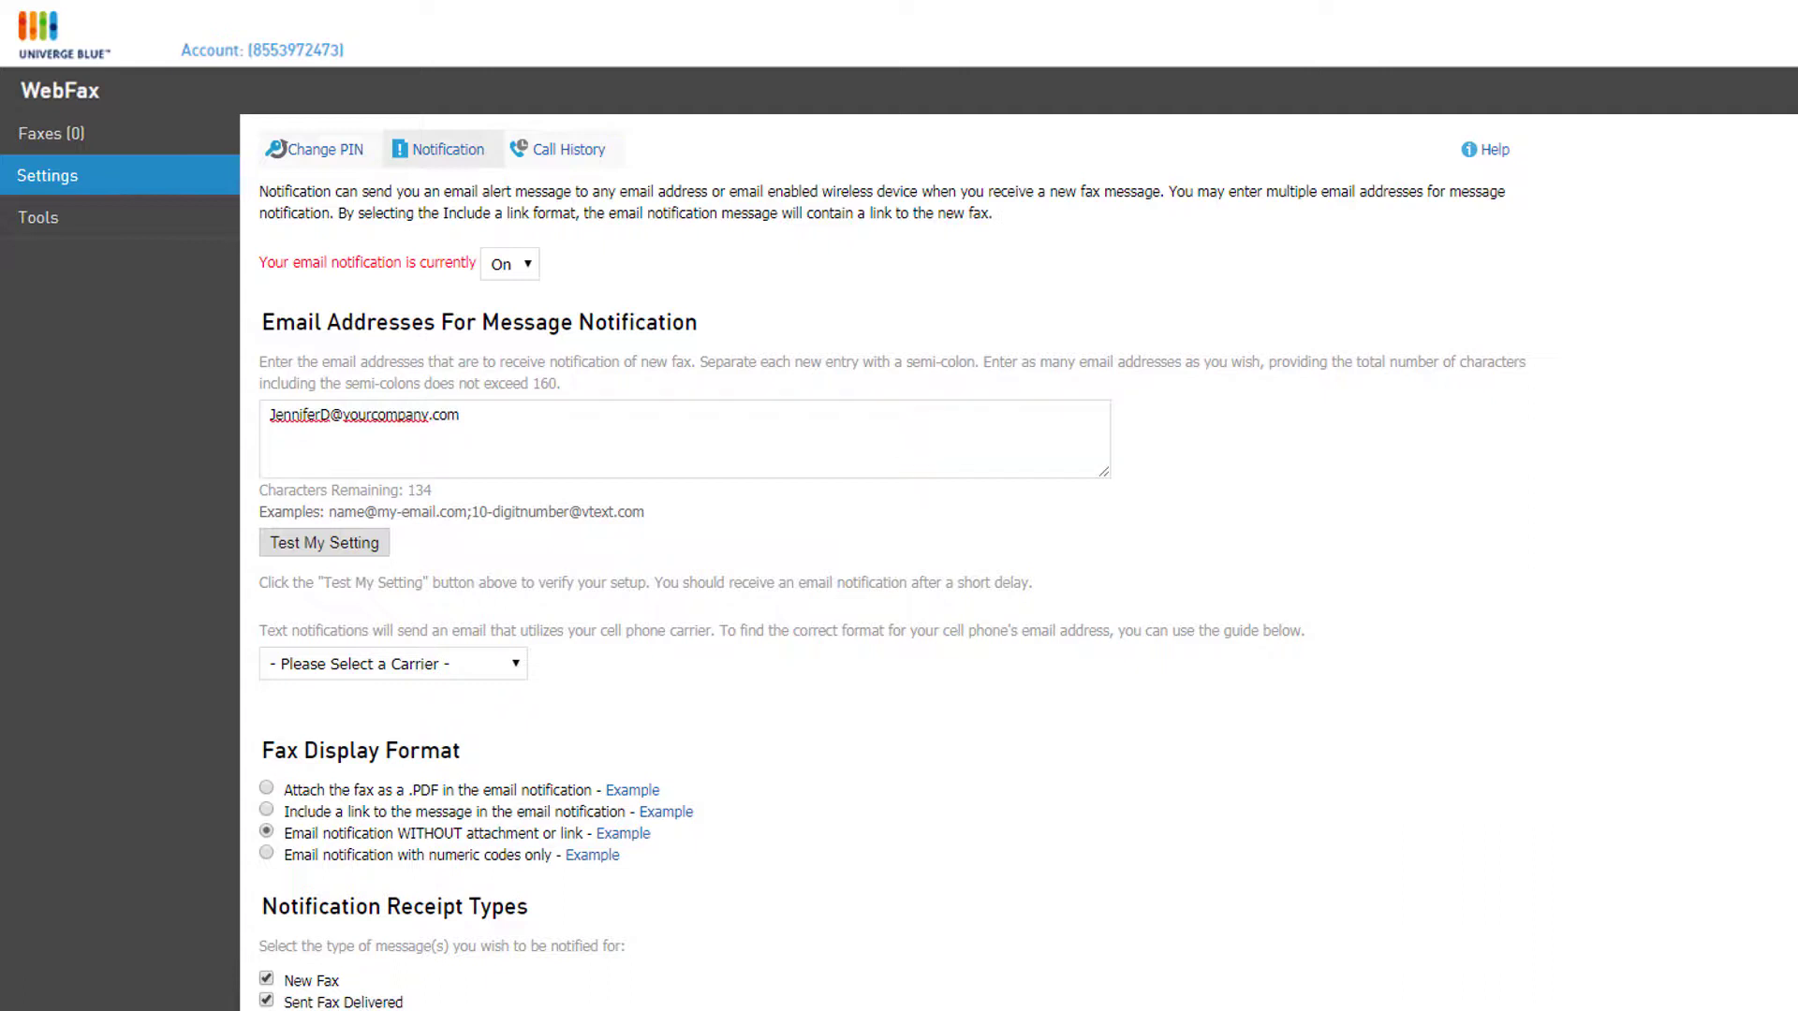
key("Tab")
left_click(510, 664)
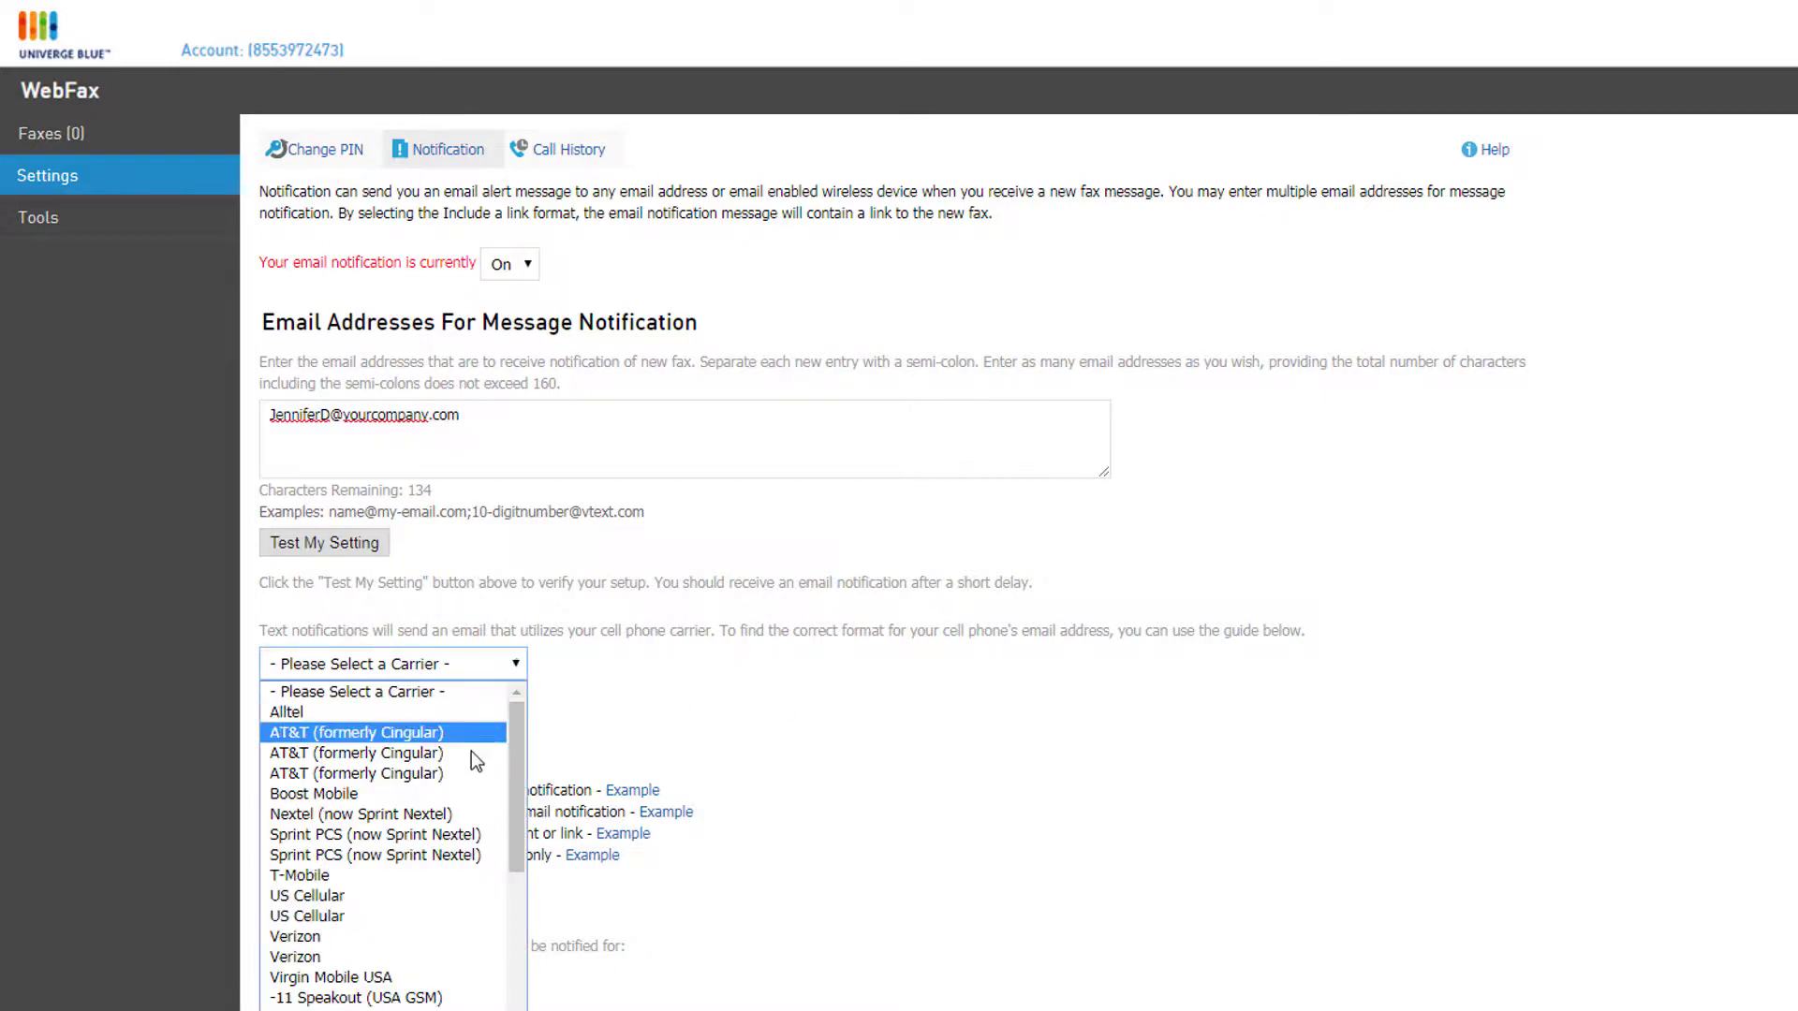
Step: Choose Verizon as the carrier and attach faxes as a .PDF in e-mail notifications
left_click(451, 938)
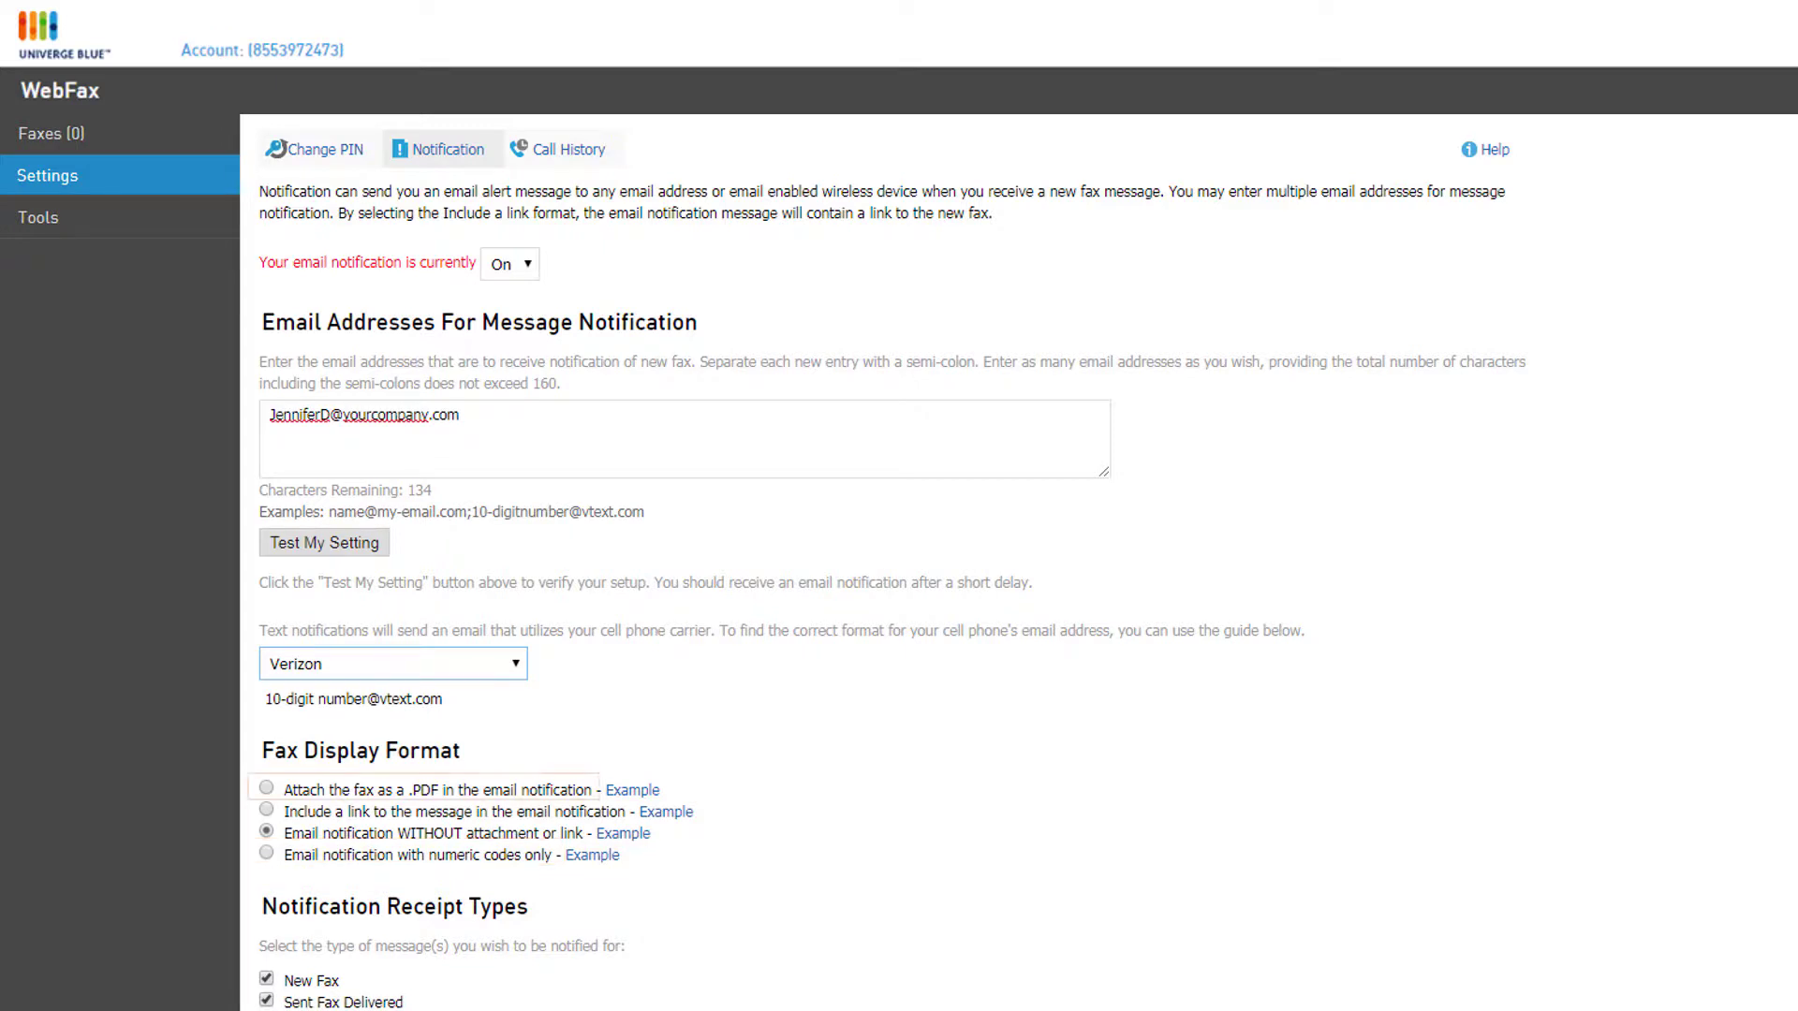
left_click(268, 789)
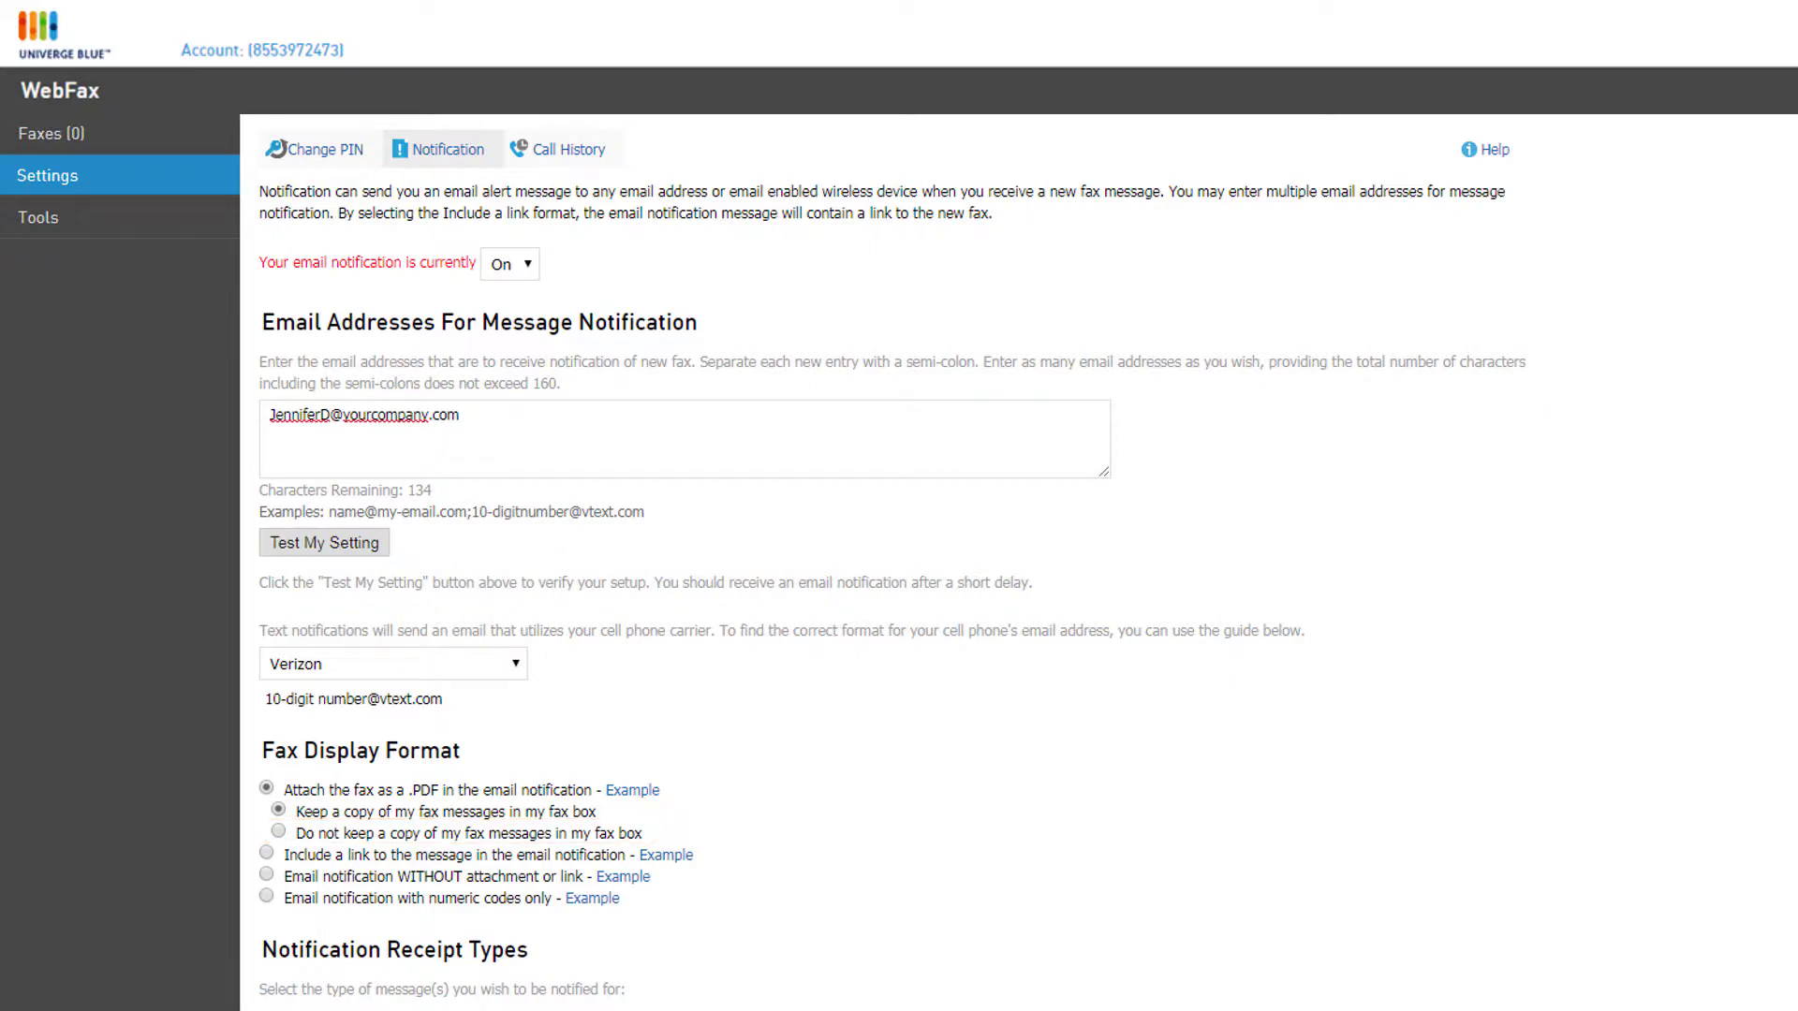
Step: Save the notification settings with Sent Fax Delivered and Sent Fax Failure alerts enabled
scroll(898, 506, "down", 2)
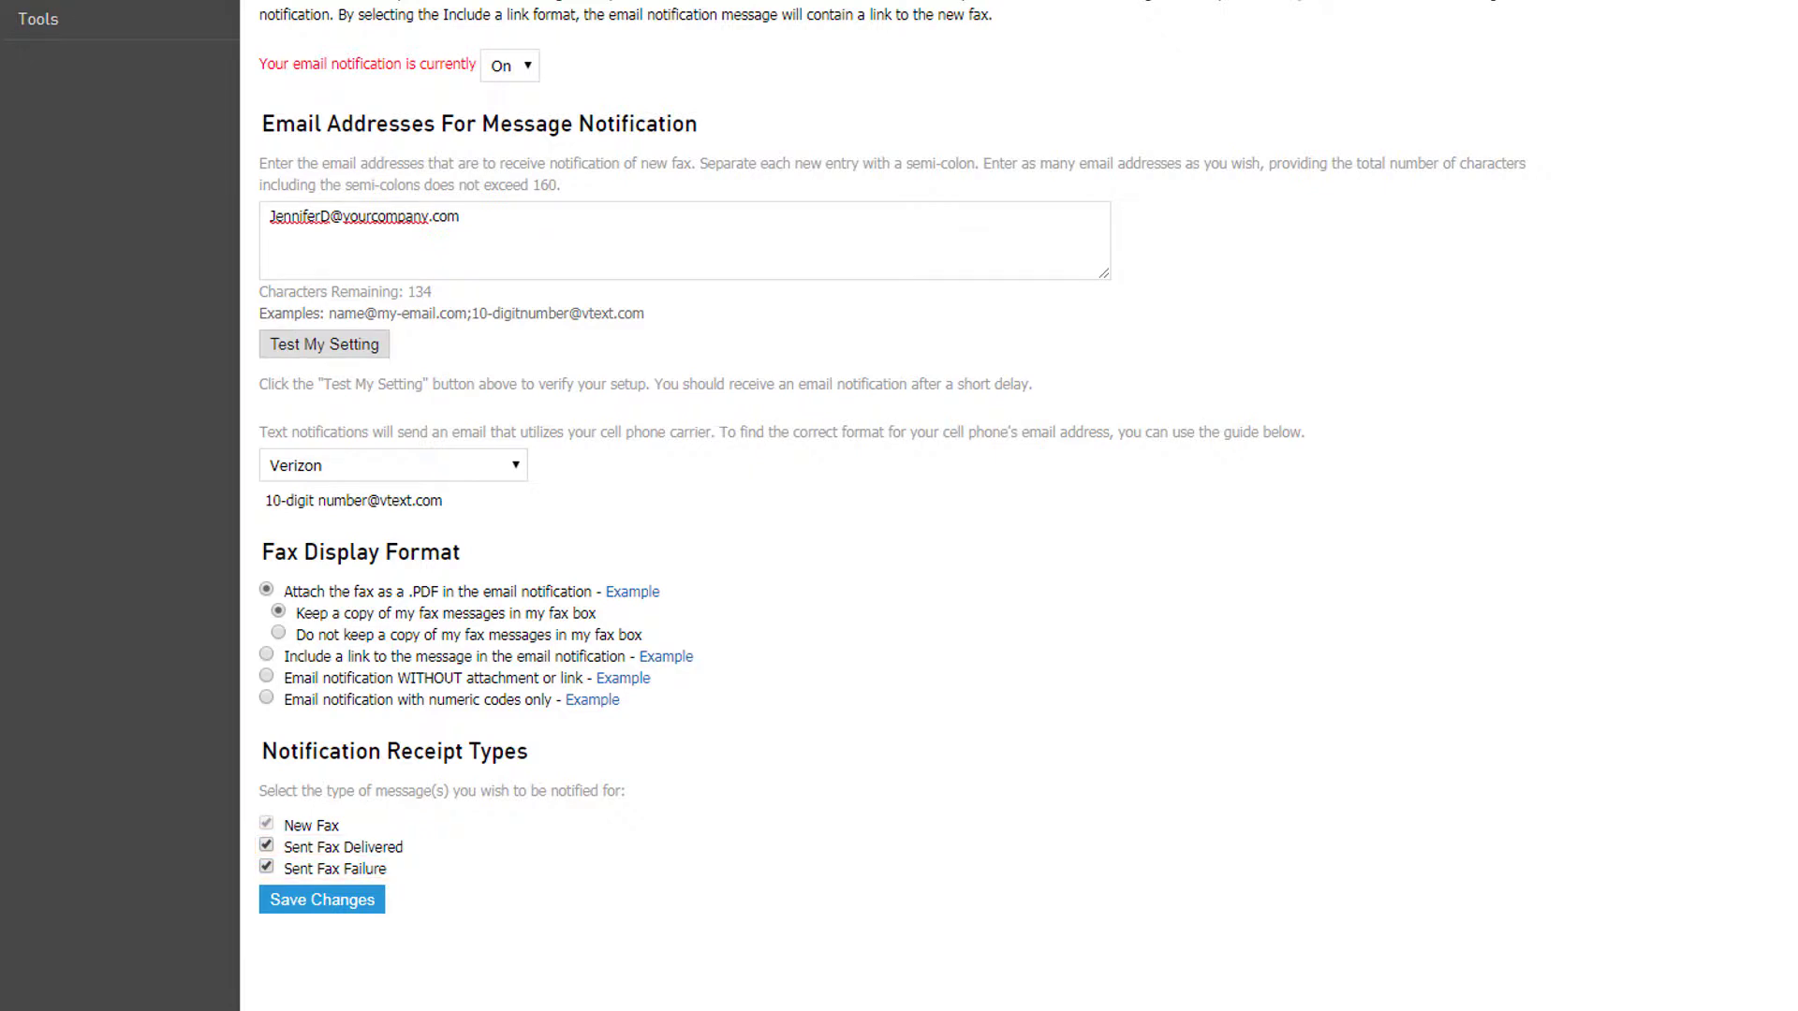
left_click(364, 911)
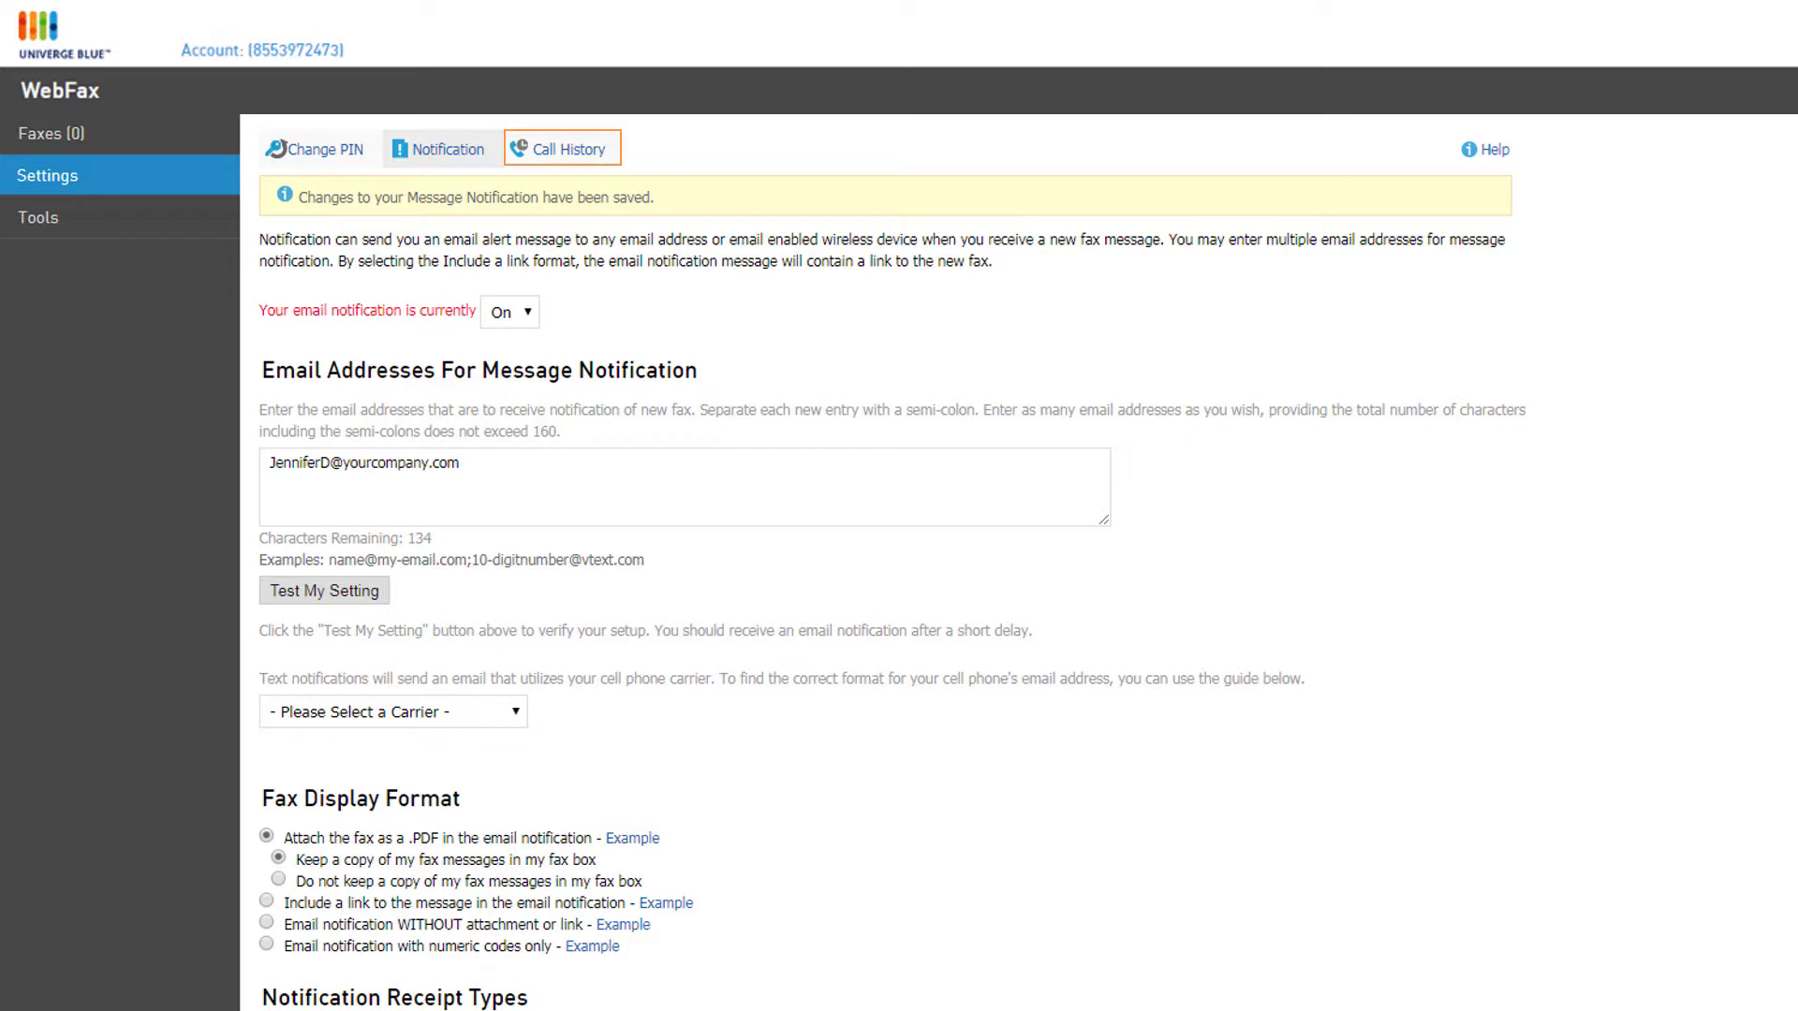
Step: Show the Call History page with the November '17 records available for download
left_click(600, 165)
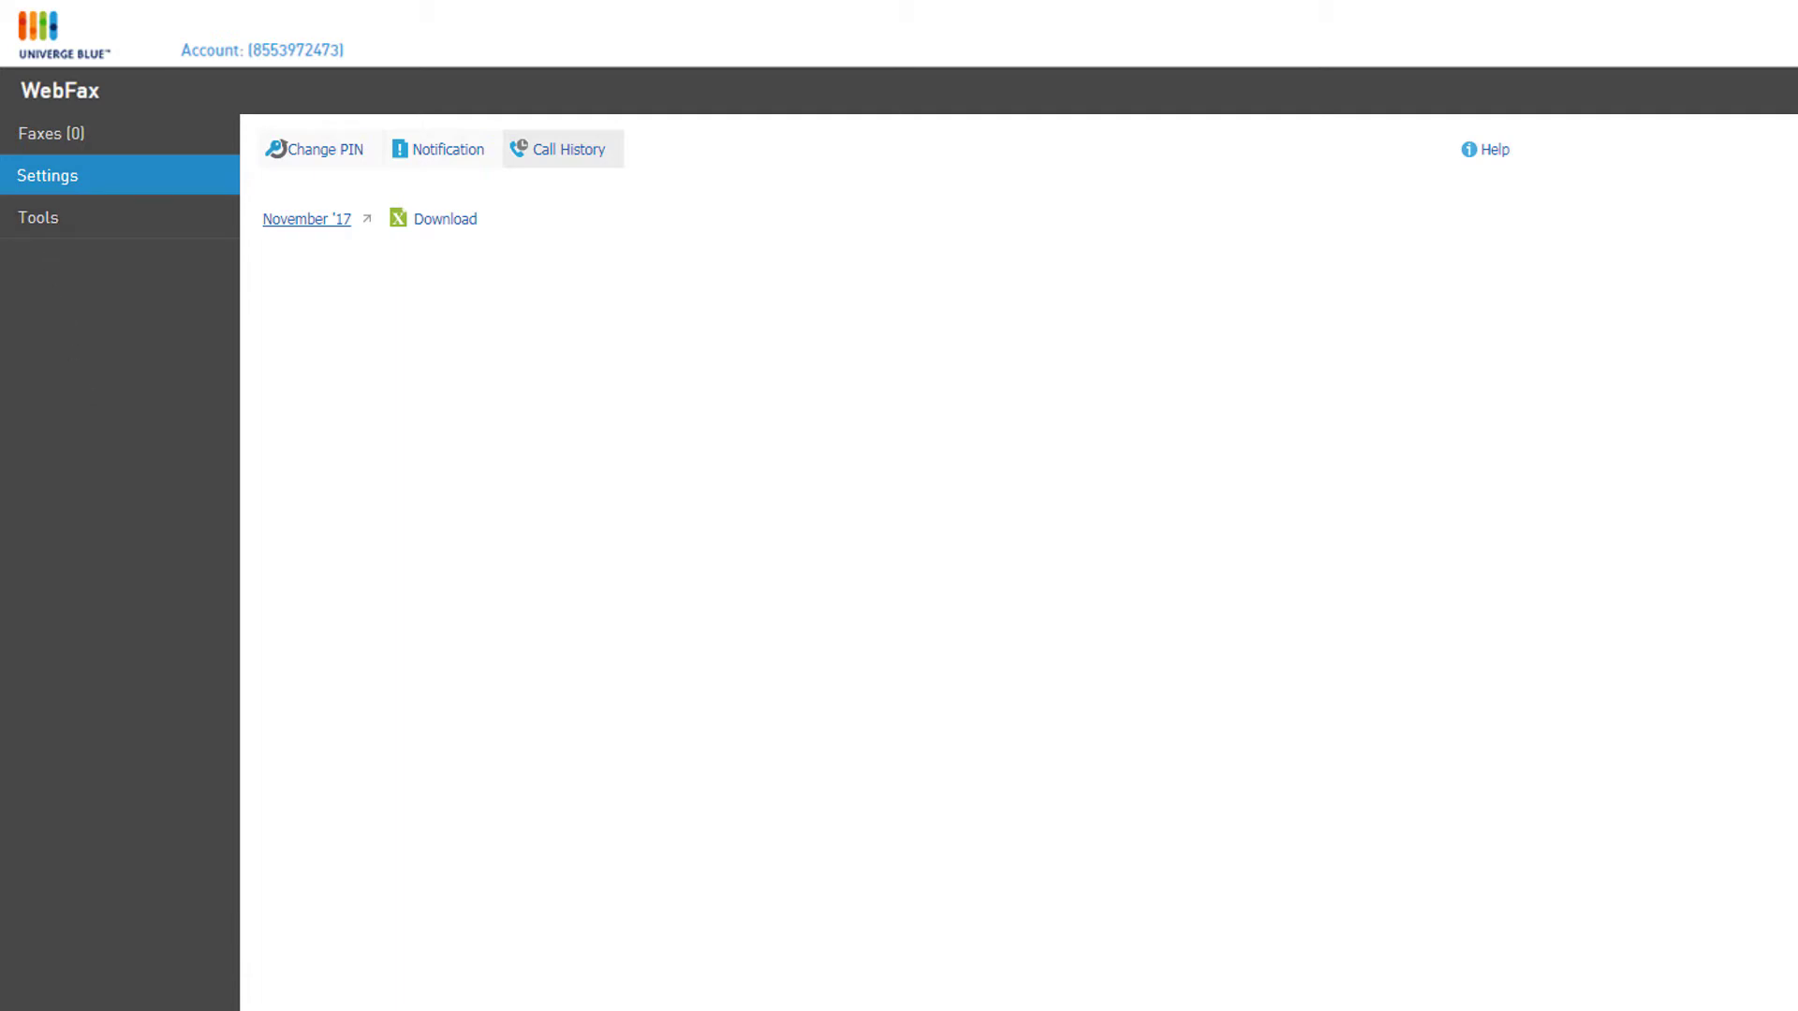
Step: Go to the Tools page listing Alterna Tiff Plug-in, Adobe Reader and Fax Upload Application
left_click(37, 217)
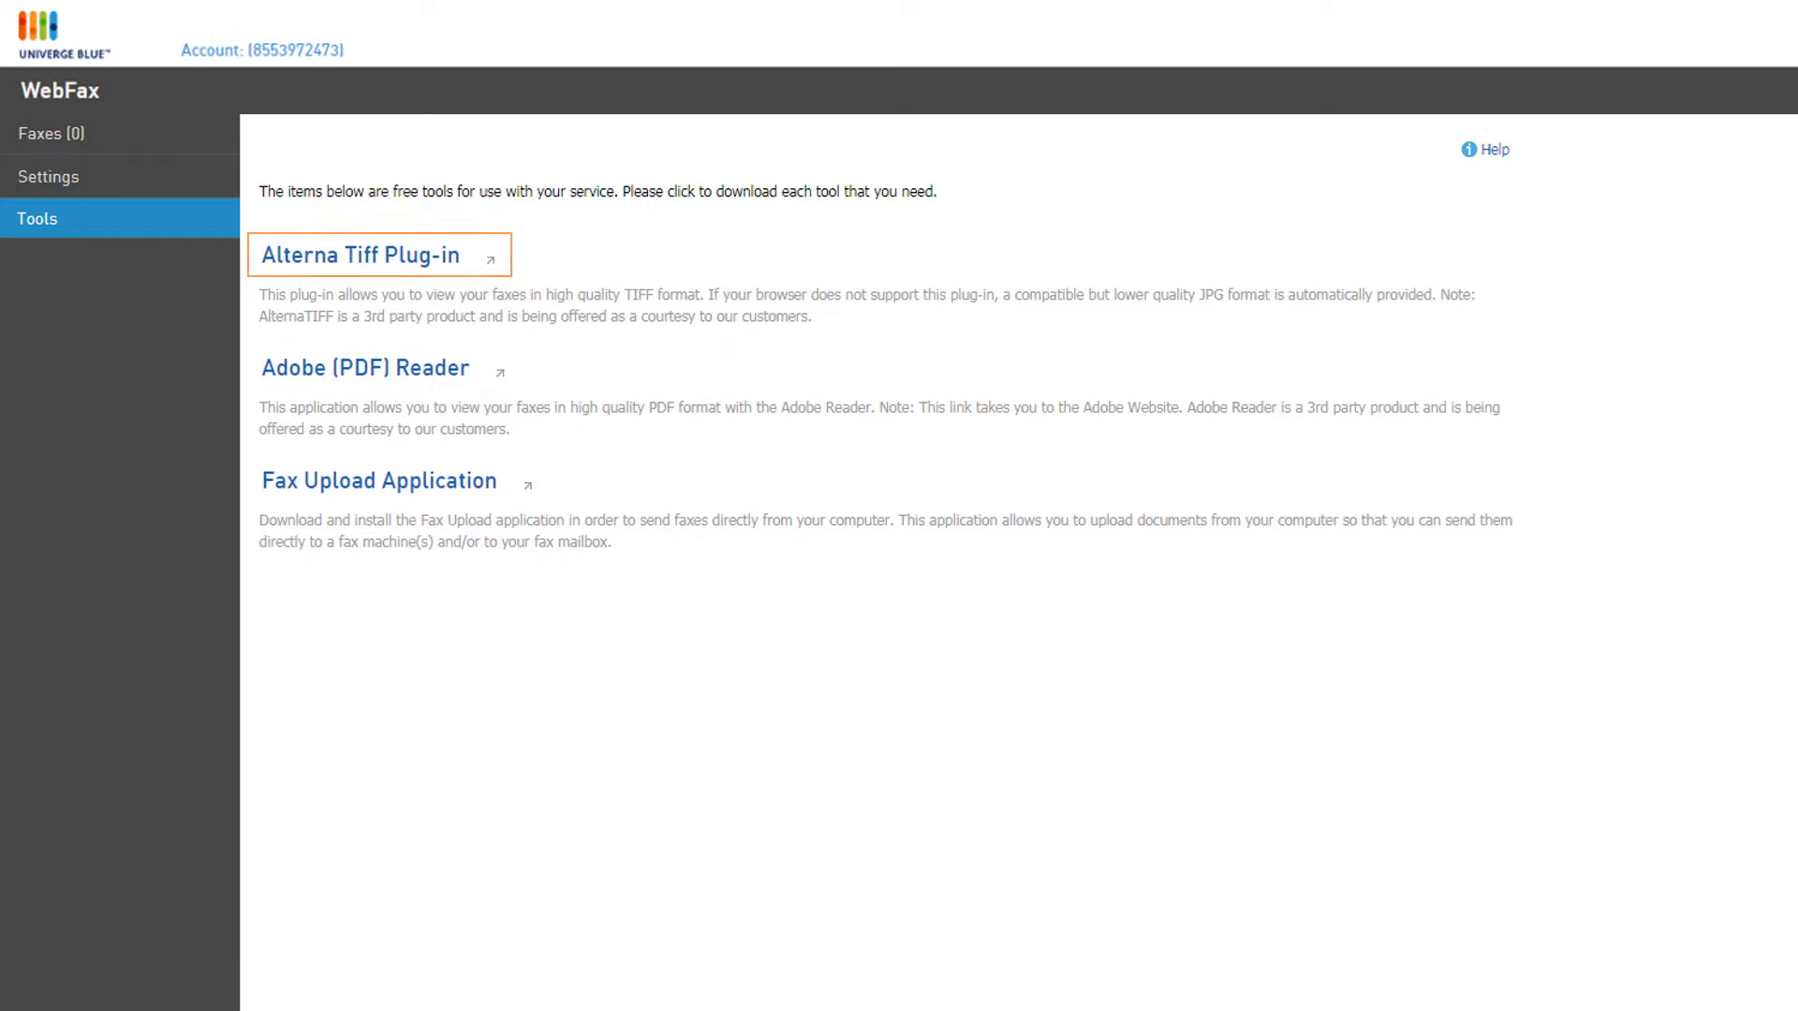